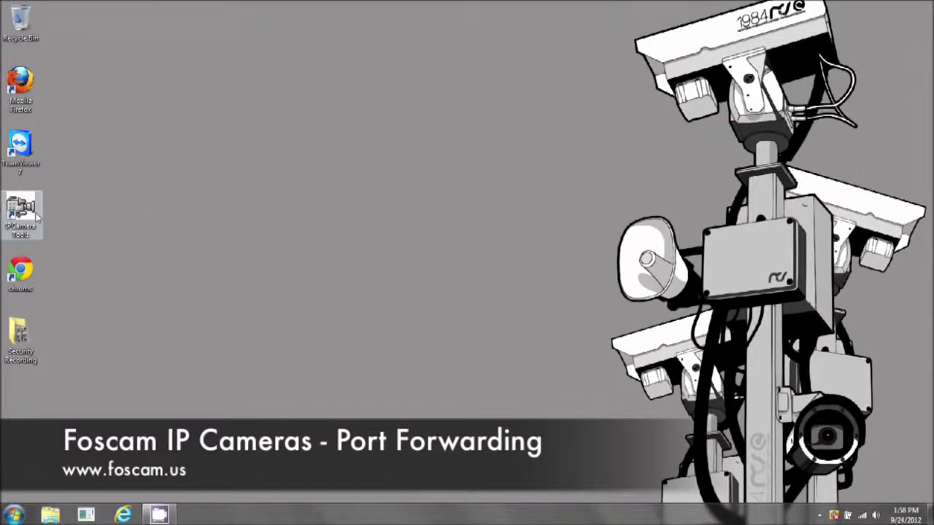
Step: Launch IP Camera Tool and open the Winter is Coming camera's login page in Chrome, then minimize Chrome
{"action": "double_click", "coordinate": [37, 217]}
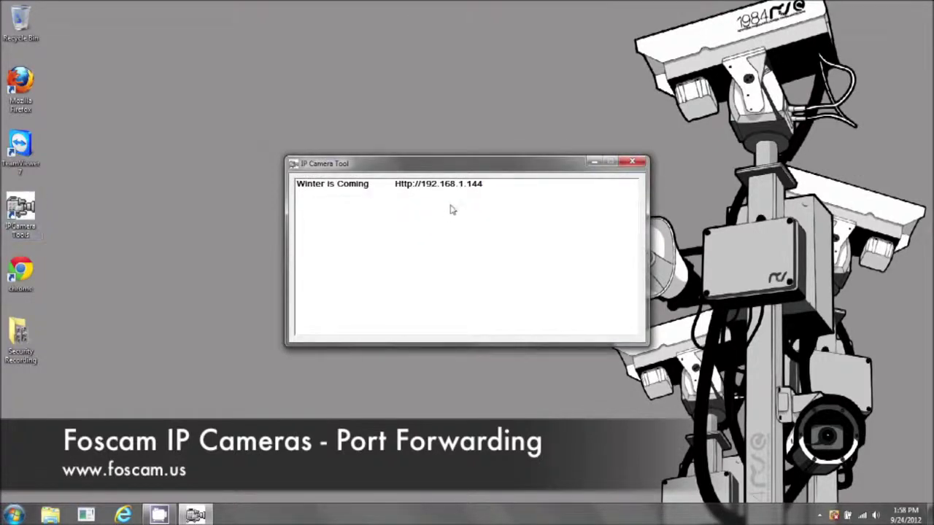
{"action": "left_click", "coordinate": [430, 187]}
{"action": "double_click", "coordinate": [430, 185]}
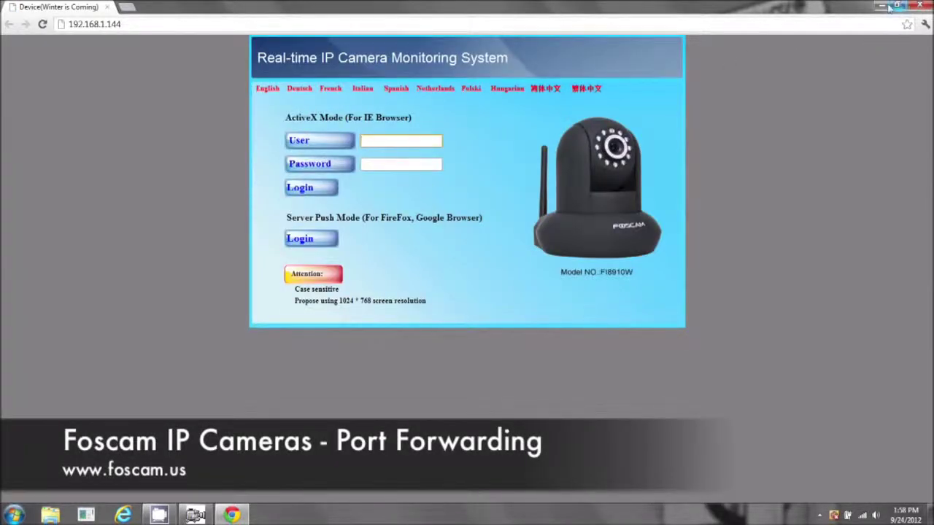
{"action": "left_click", "coordinate": [884, 7]}
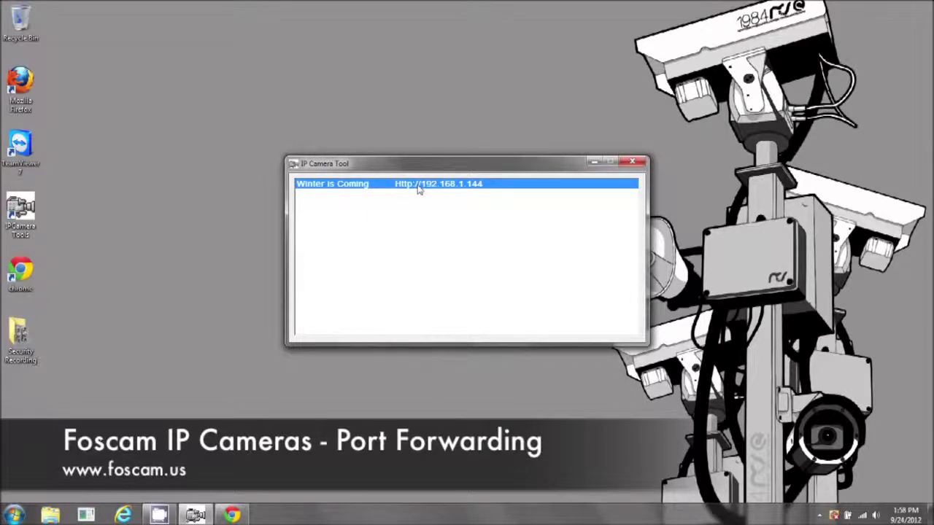
Step: Review the camera's network configuration (IP 192.168.1.144, gateway 192.168.1.1, HTTP port 80) without changes
{"action": "right_click", "coordinate": [419, 189]}
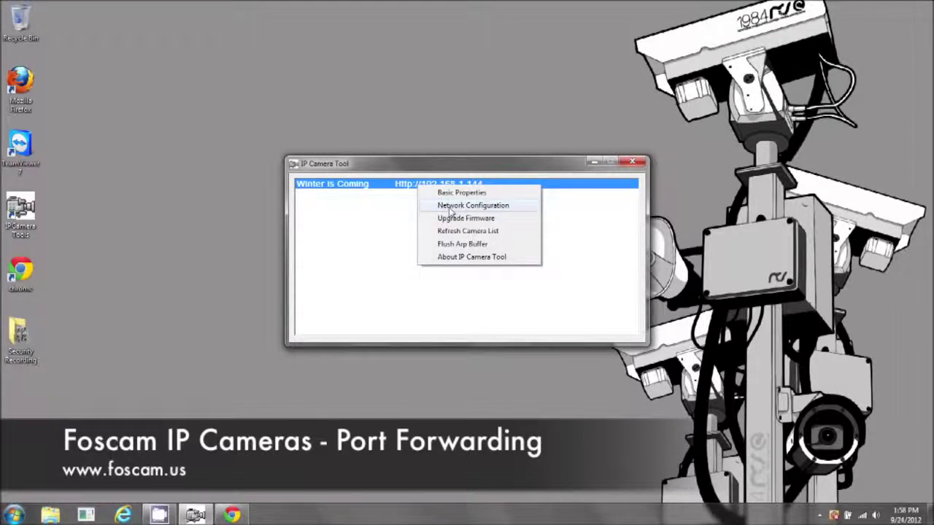
{"action": "left_click", "coordinate": [451, 208]}
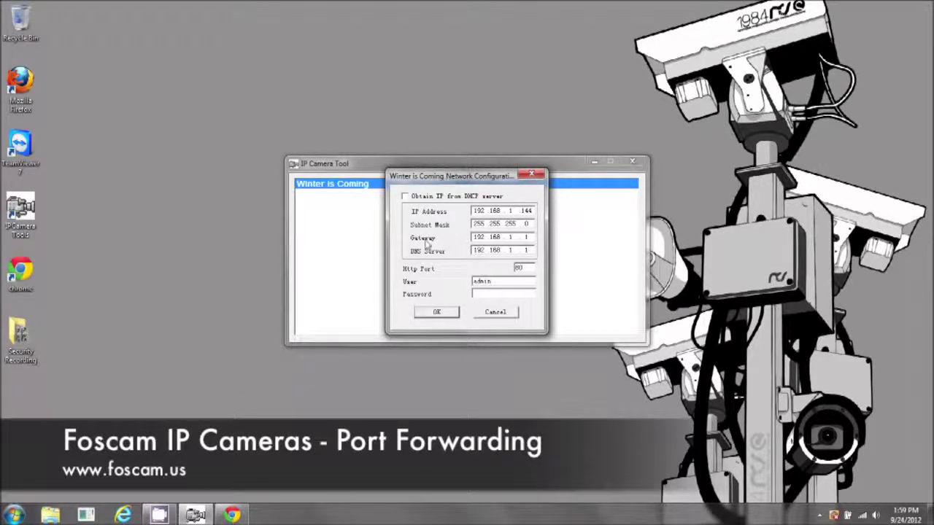
{"action": "left_click", "coordinate": [443, 314]}
Step: Reopen the camera page, then log in to the router at 192.168.1.1 in a new tab
{"action": "double_click", "coordinate": [431, 184]}
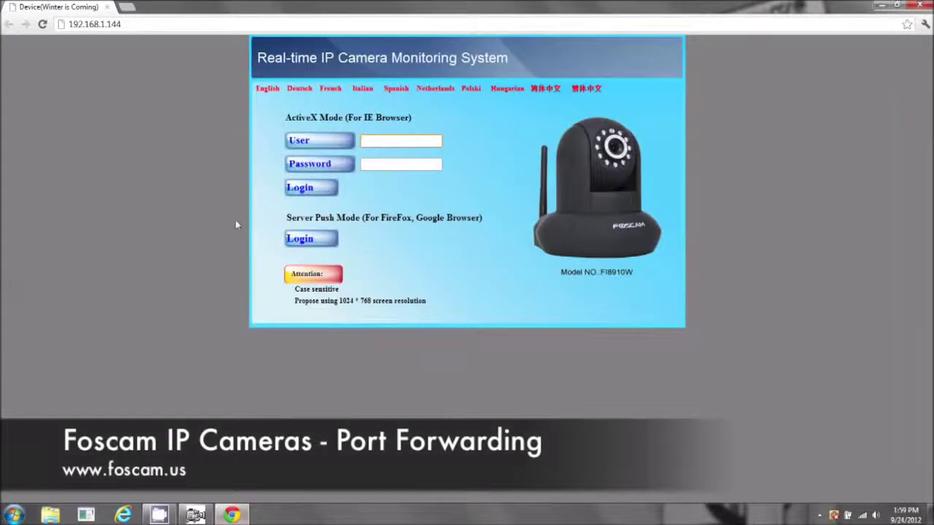
{"action": "left_click", "coordinate": [127, 8]}
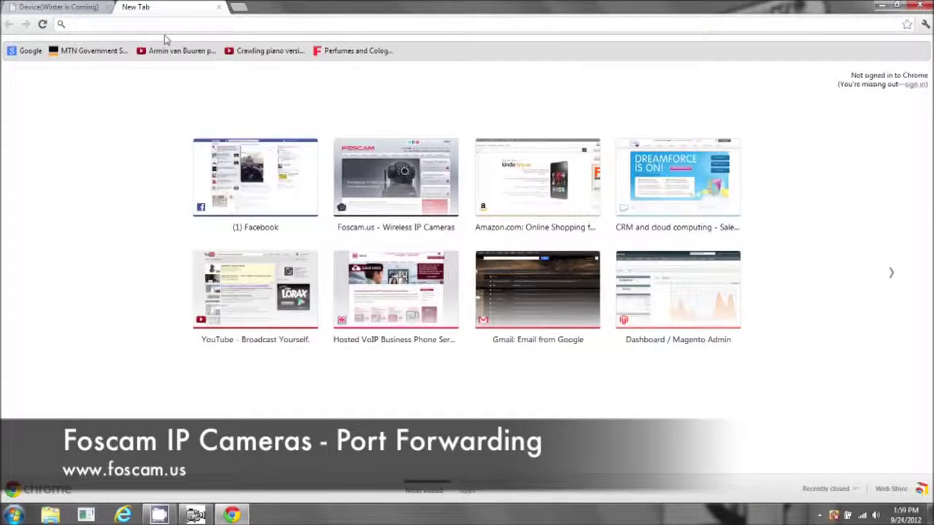
{"action": "type", "text": "192"}
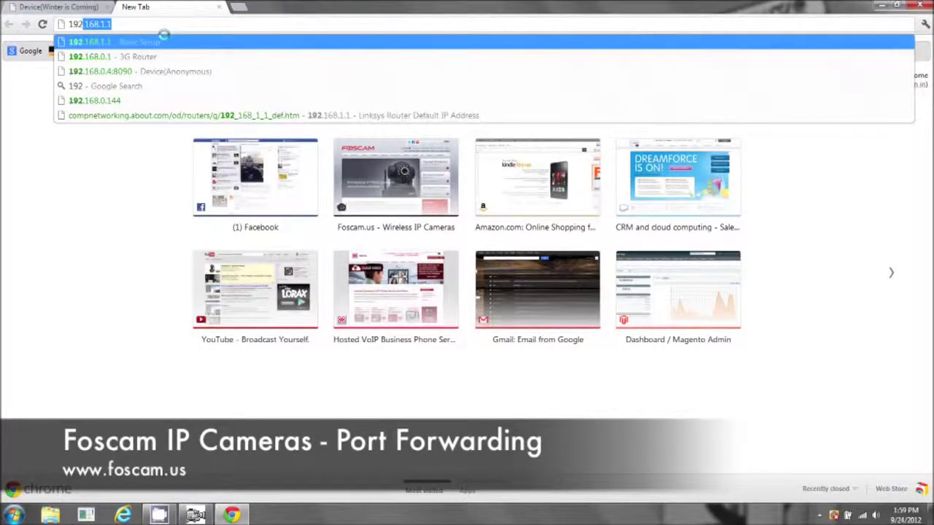
{"action": "type", "text": ".168.1.1"}
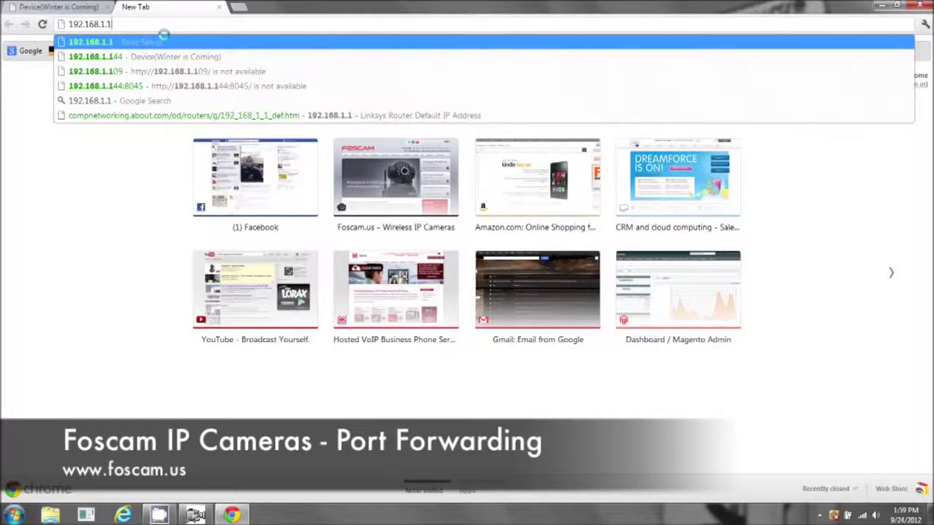
{"action": "key", "text": "Return"}
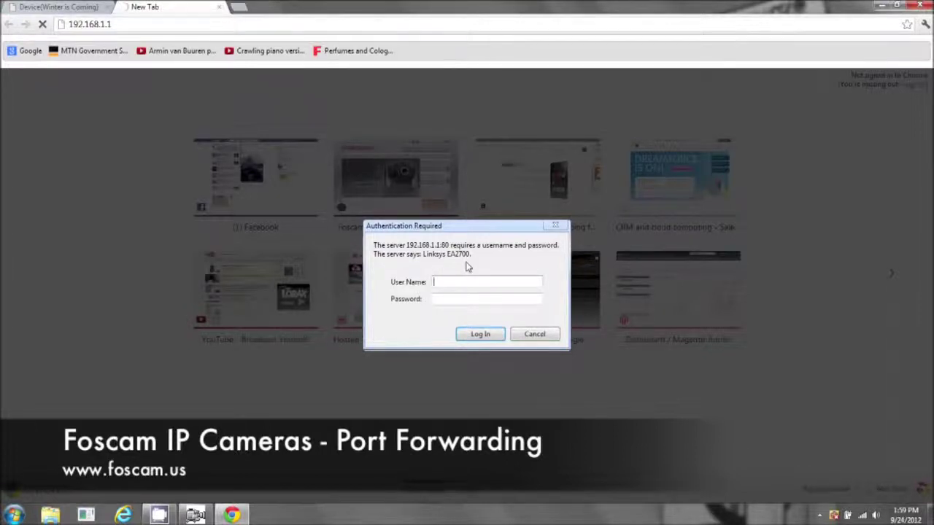
{"action": "type", "text": "admi*****"}
{"action": "left_click", "coordinate": [473, 336]}
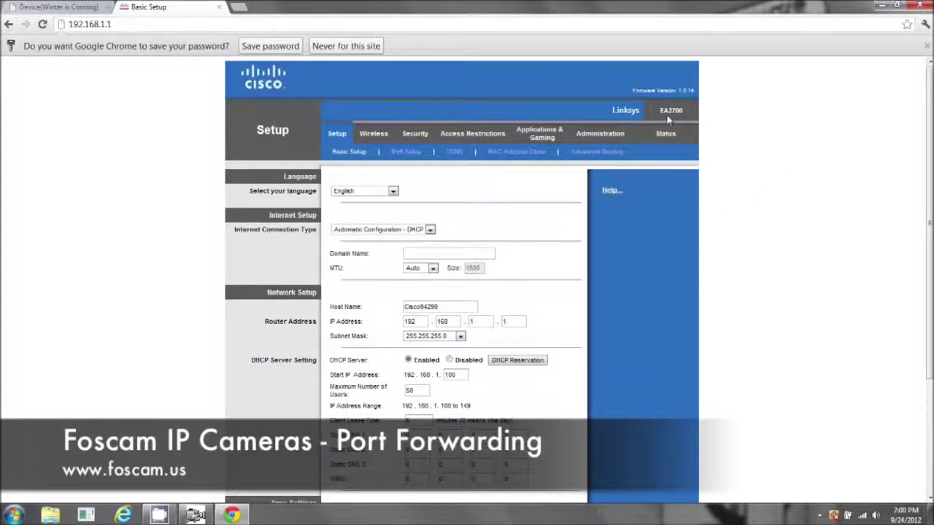
Step: Log in to the camera in Server Push mode with its admin login credentials
{"action": "left_click", "coordinate": [57, 10]}
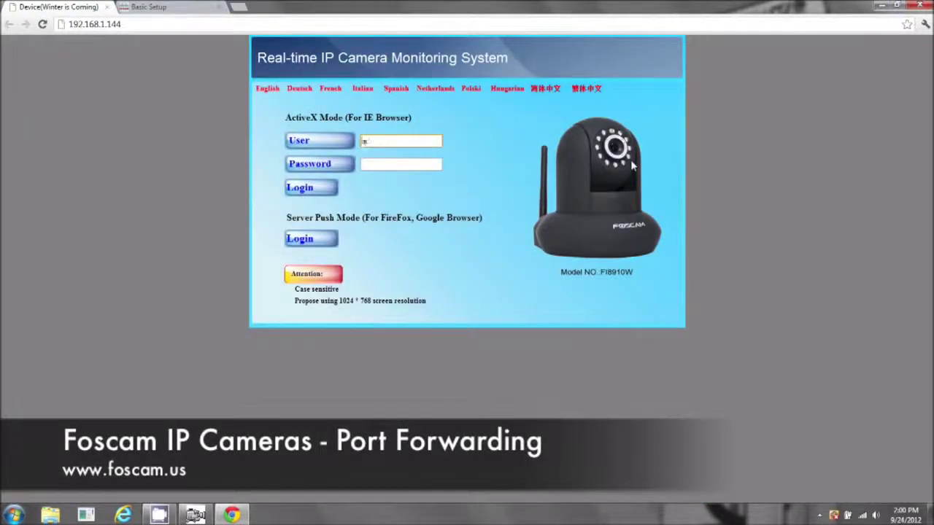
{"action": "type", "text": "admin"}
{"action": "left_click", "coordinate": [303, 239]}
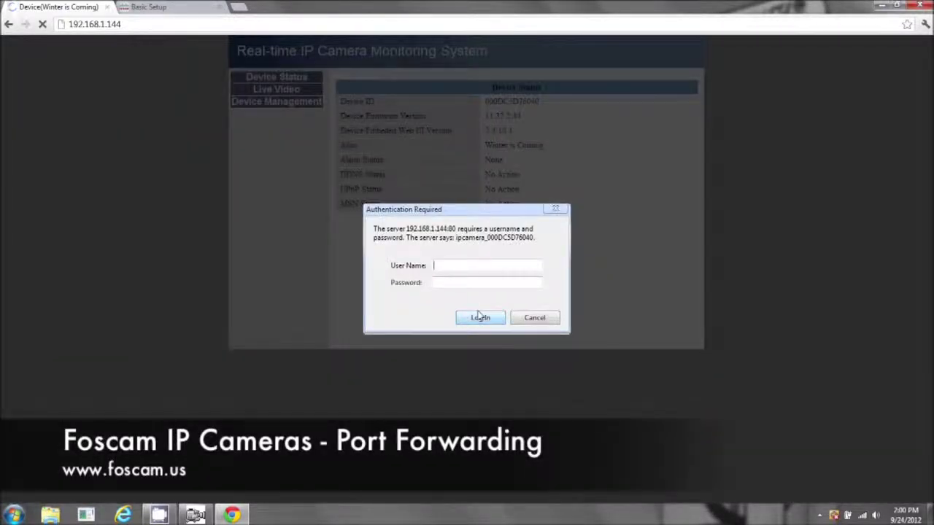
{"action": "type", "text": "admin"}
{"action": "left_click", "coordinate": [478, 317]}
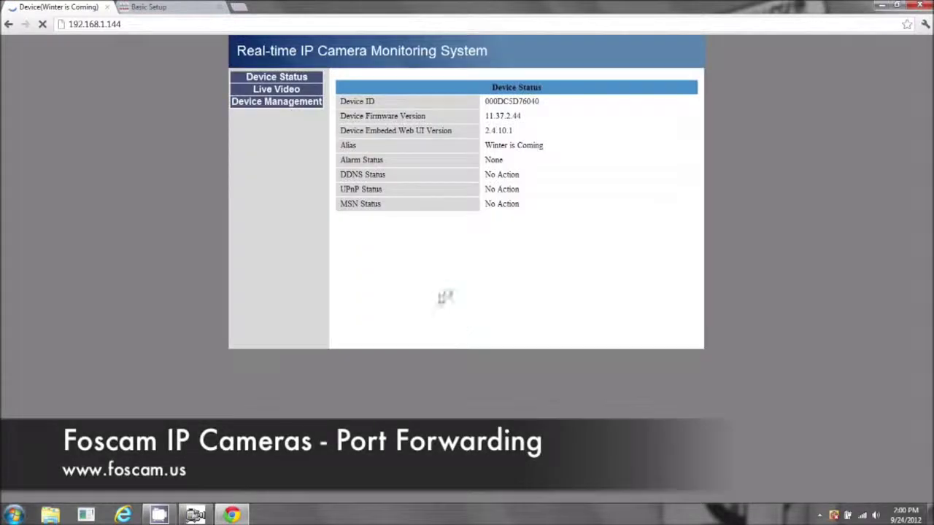
Step: Change the Http Port in Basic Network Settings from 80 to 8090 and submit it
{"action": "left_click", "coordinate": [277, 106]}
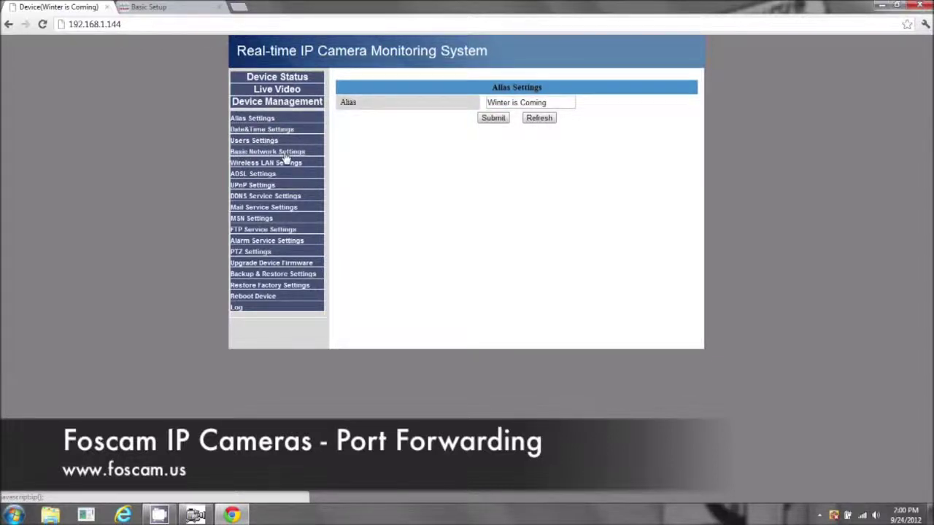
{"action": "left_click", "coordinate": [285, 153]}
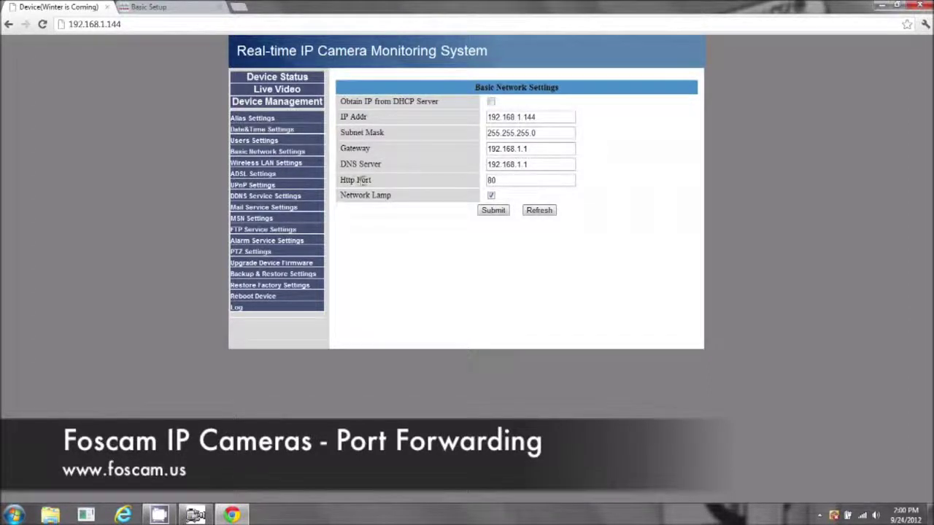
{"action": "left_click", "coordinate": [503, 181]}
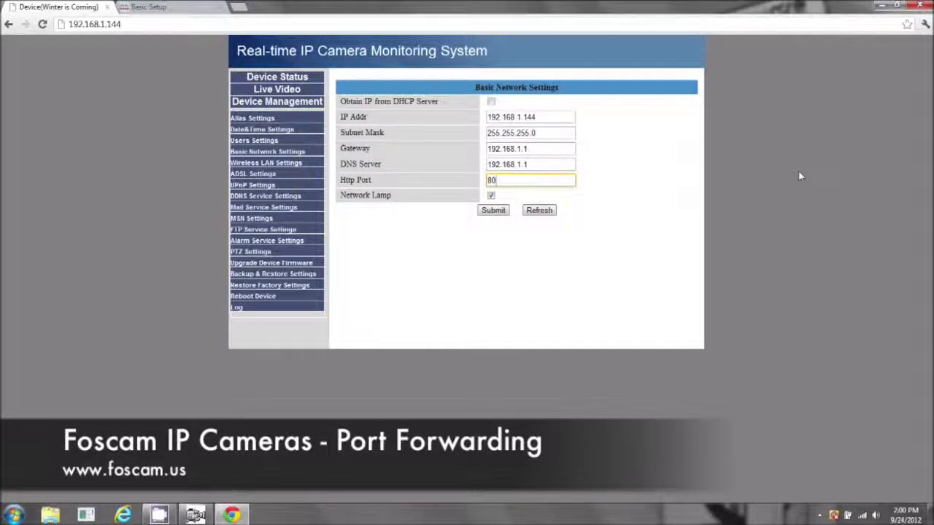
{"action": "type", "text": "8"}
{"action": "left_click", "coordinate": [494, 212]}
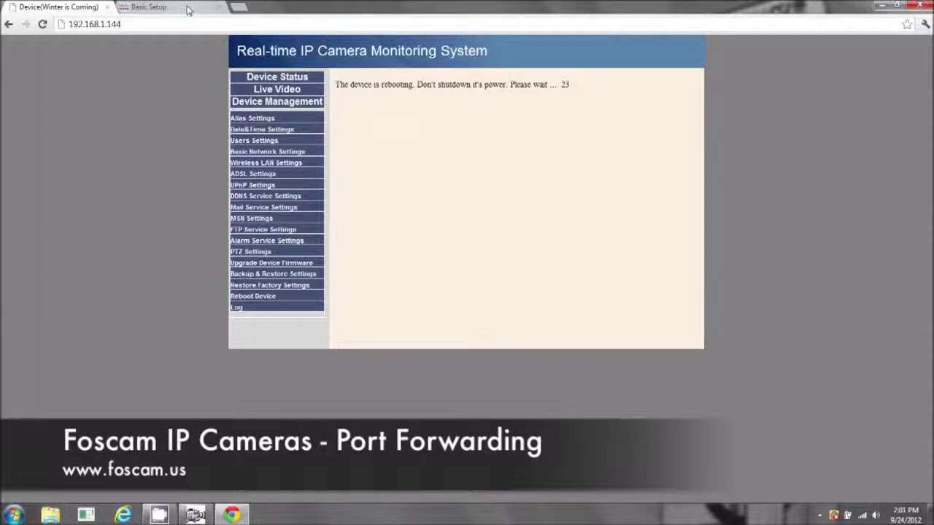
Step: After the reboot, reload the camera's address and change it to 192.168.1.144:8090
{"action": "left_click", "coordinate": [195, 515]}
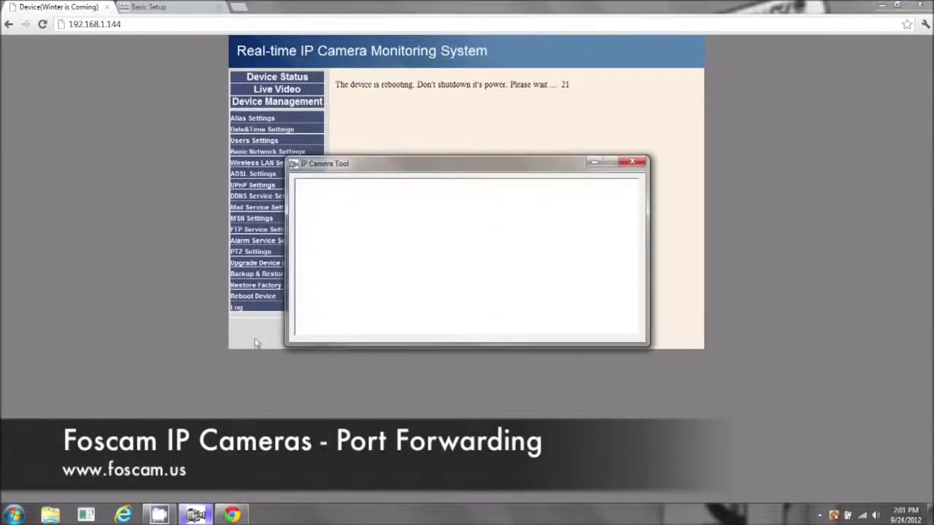
{"action": "left_click", "coordinate": [124, 24]}
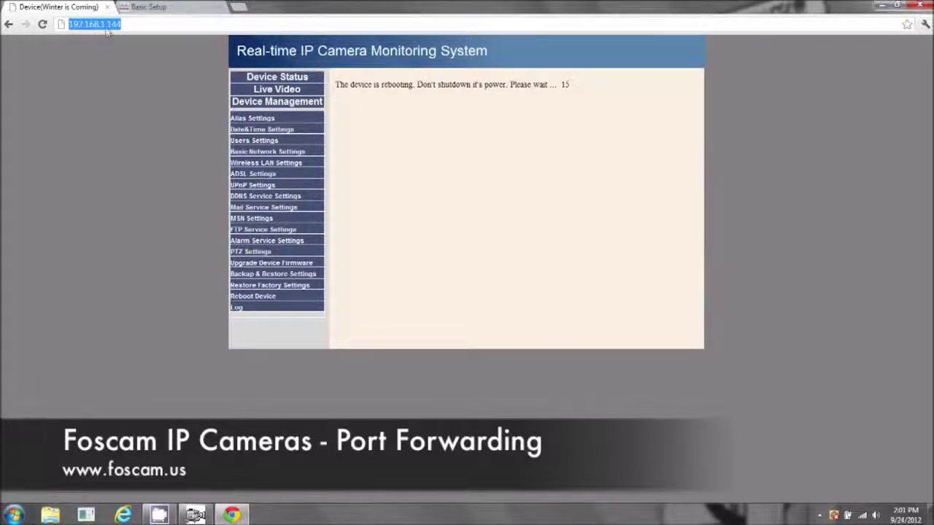
{"action": "left_click", "coordinate": [141, 27]}
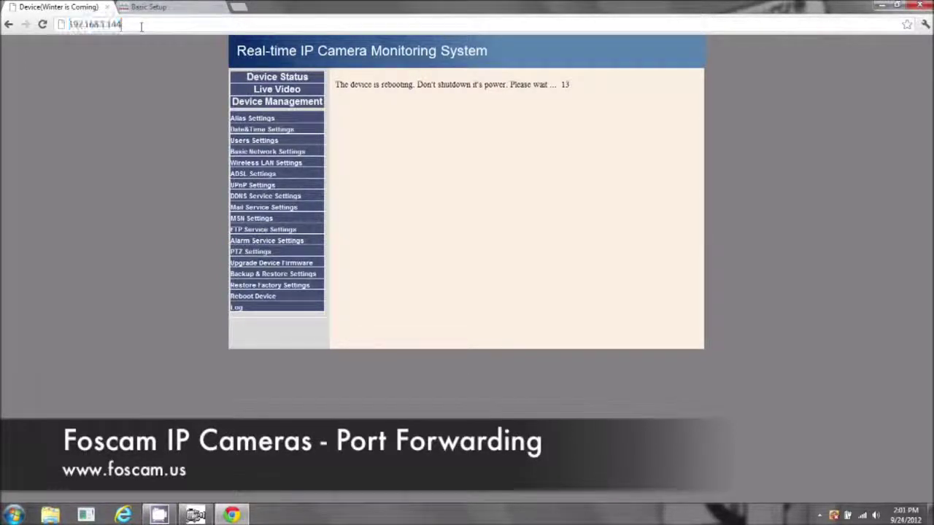
{"action": "key", "text": "Return"}
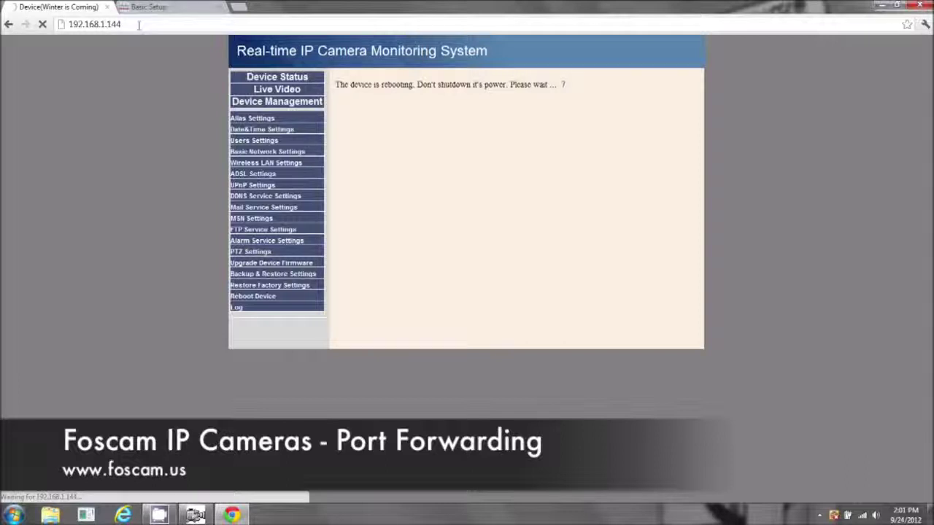
{"action": "left_click", "coordinate": [138, 24]}
{"action": "left_click", "coordinate": [139, 24]}
{"action": "type", "text": ":"}
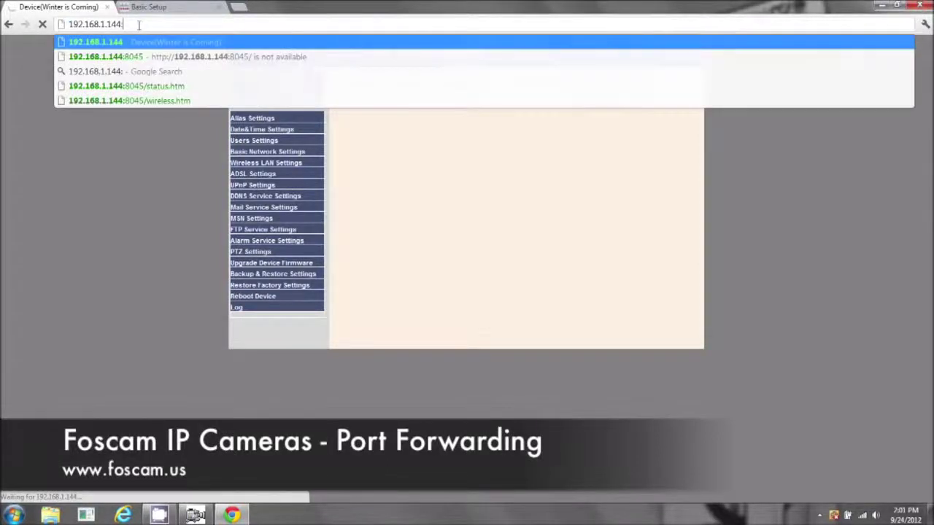
{"action": "type", "text": "8"}
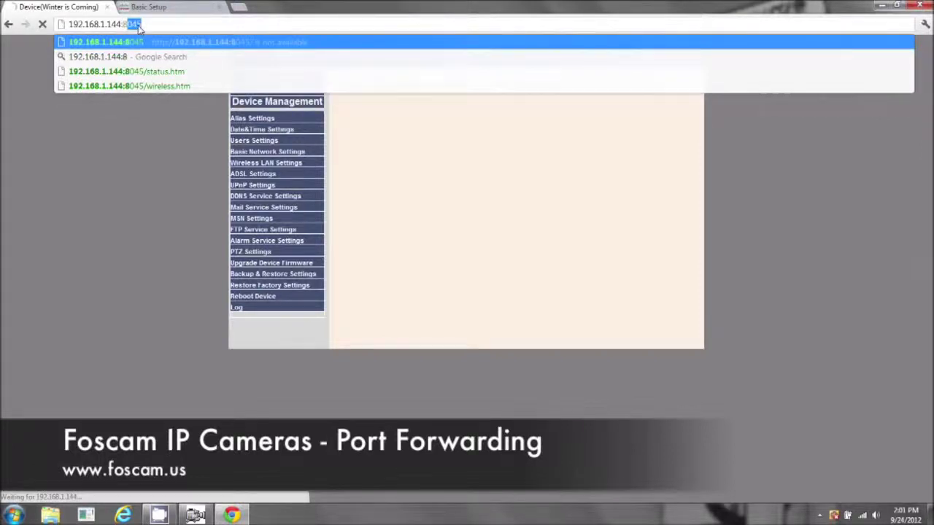
{"action": "type", "text": "090"}
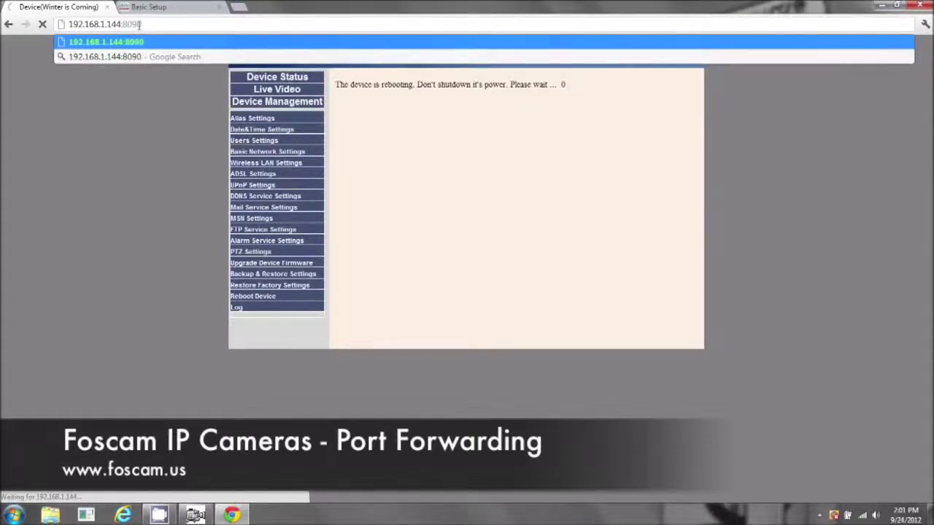
Step: Refresh IP Camera Tool's list to show port 8090, then reload 192.168.1.144:8090 in Chrome
{"action": "left_click", "coordinate": [208, 516]}
{"action": "right_click", "coordinate": [413, 234]}
{"action": "left_click", "coordinate": [432, 244]}
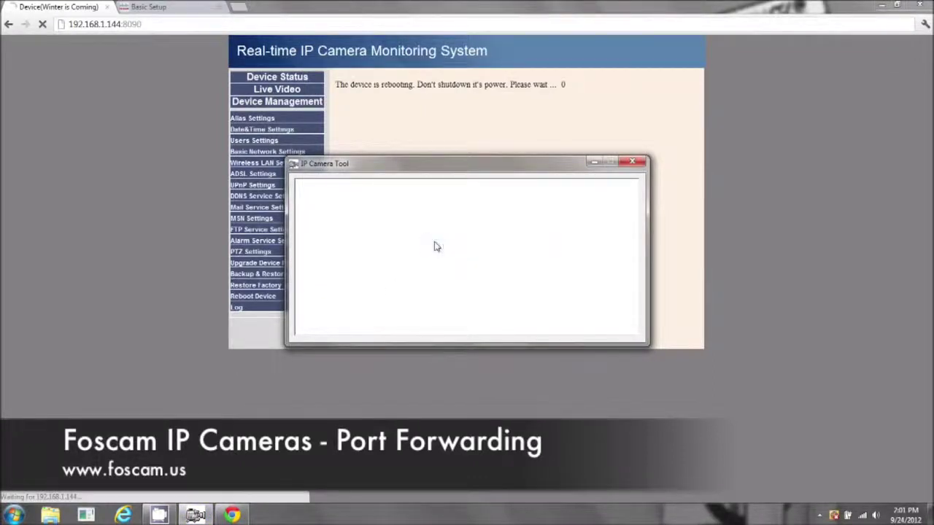
{"action": "right_click", "coordinate": [401, 260]}
{"action": "left_click", "coordinate": [419, 264]}
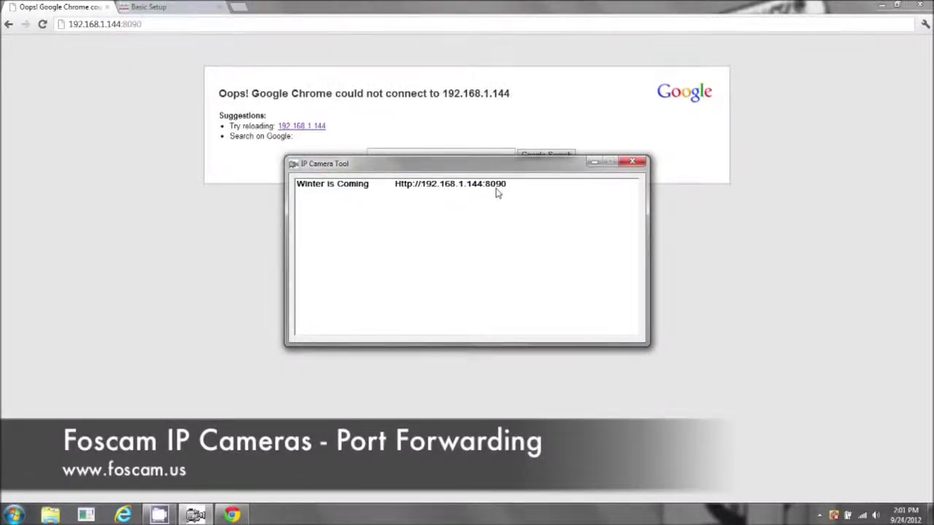
{"action": "left_click", "coordinate": [156, 25]}
{"action": "key", "text": "Return"}
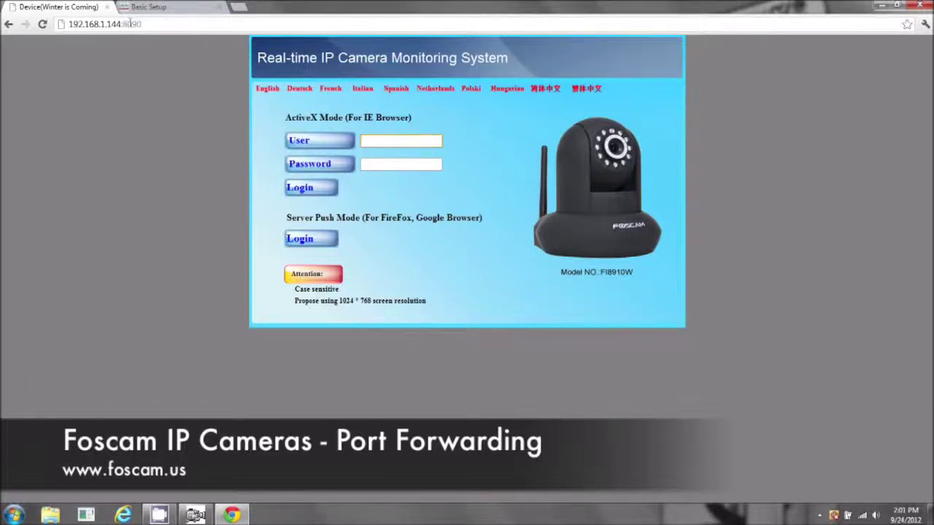
Step: Go to the router's Applications & Gaming > Single Port Forwarding page
{"action": "left_click", "coordinate": [179, 9]}
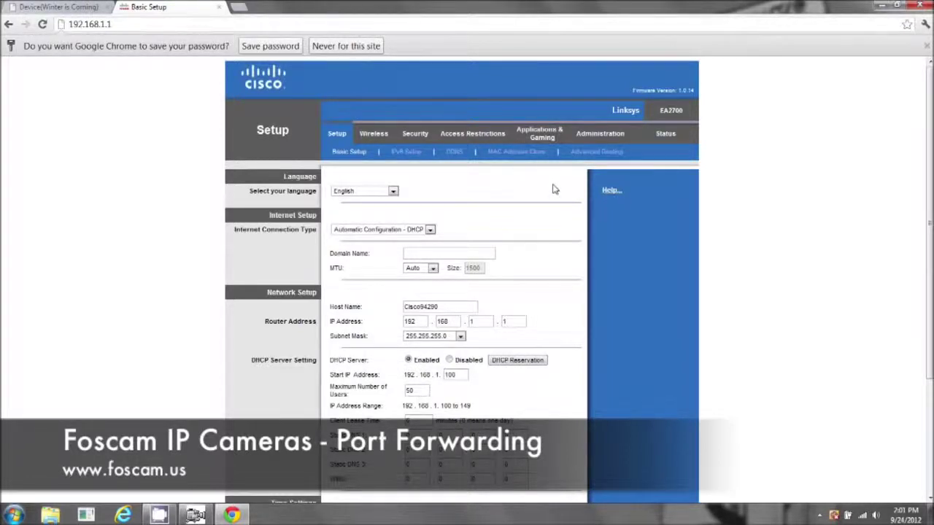
{"action": "left_click", "coordinate": [542, 131]}
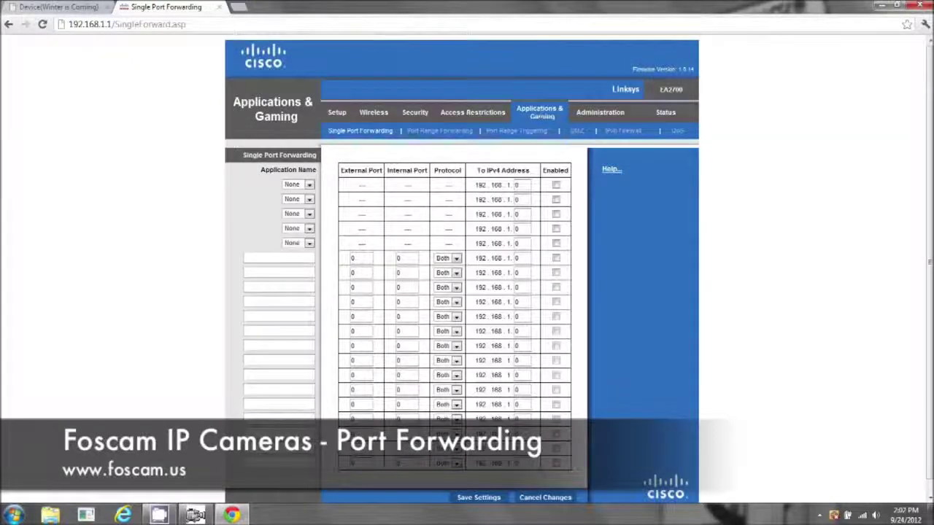
{"action": "left_click", "coordinate": [259, 257]}
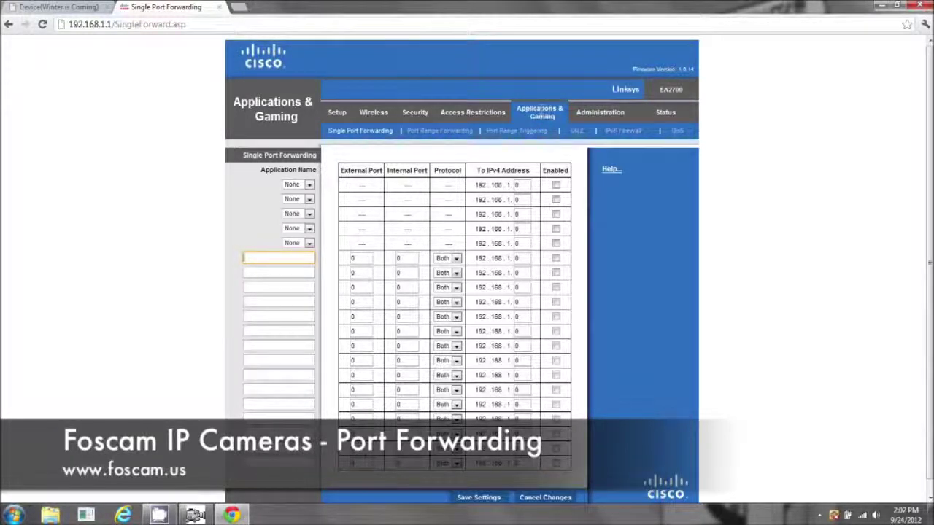
{"action": "left_click", "coordinate": [432, 131]}
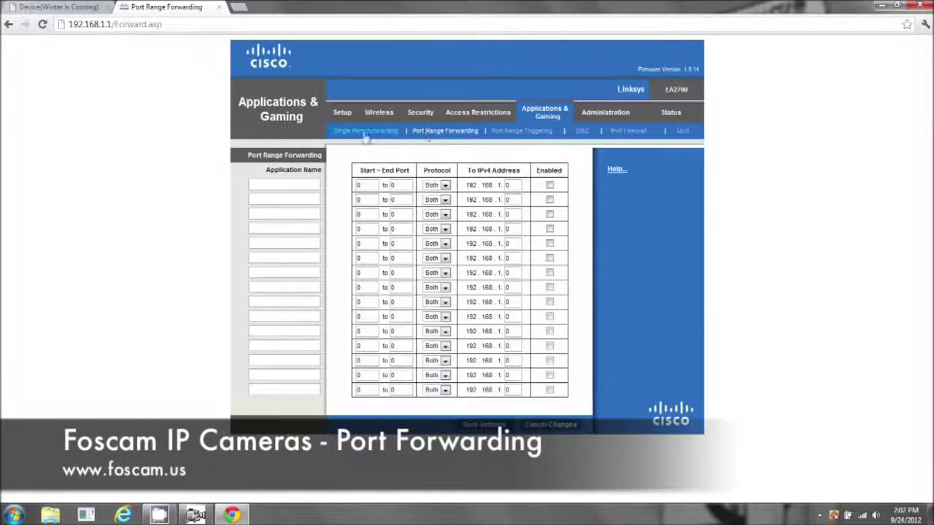
{"action": "left_click", "coordinate": [351, 136]}
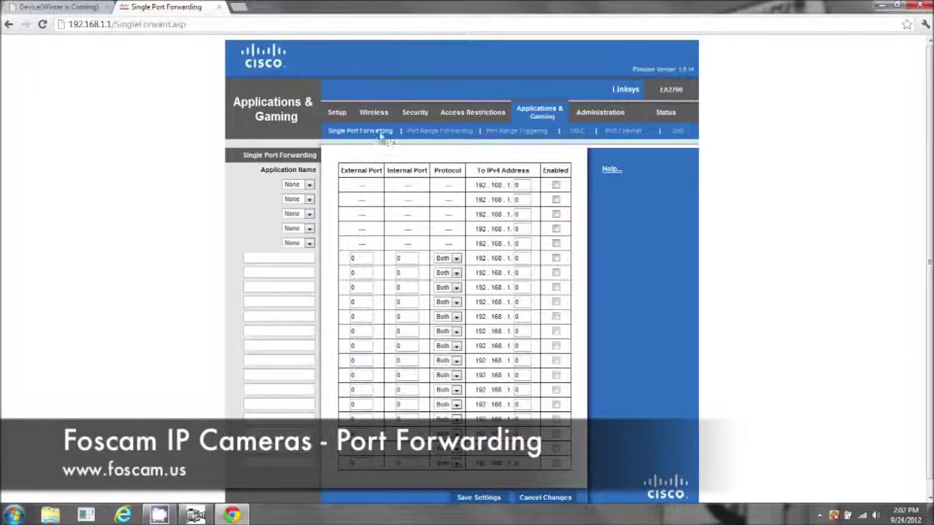
Step: Add a Kitchen Cam forwarding rule with external and internal port 8090
{"action": "left_click", "coordinate": [306, 259]}
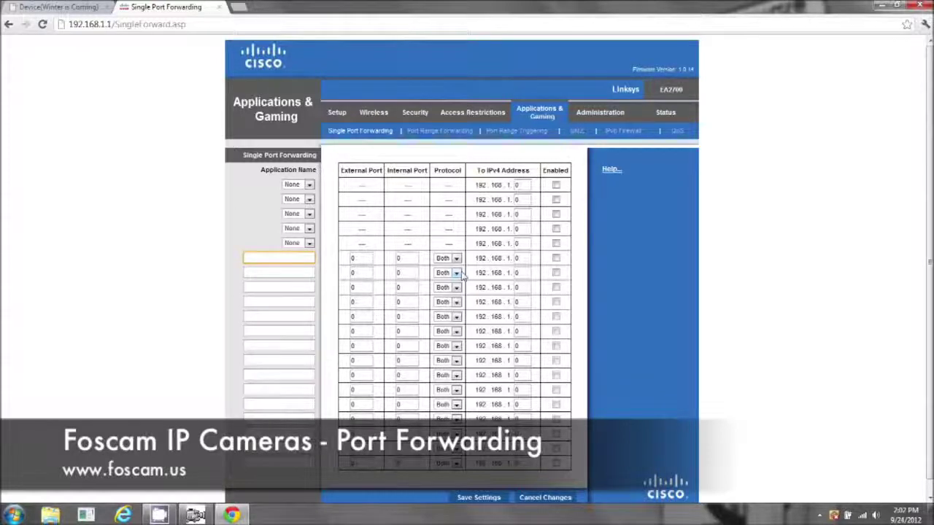
{"action": "type", "text": "Kitchen Cam"}
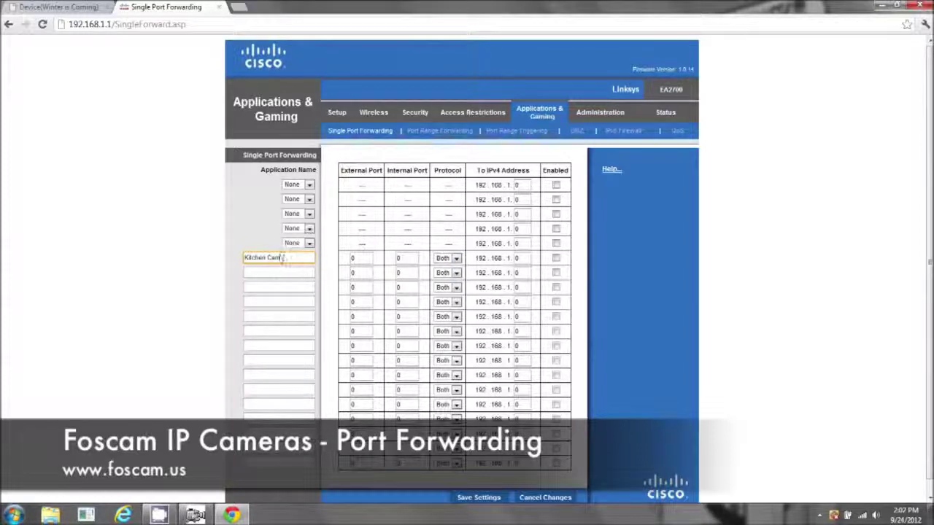
{"action": "double_click", "coordinate": [353, 258]}
{"action": "type", "text": "8090"}
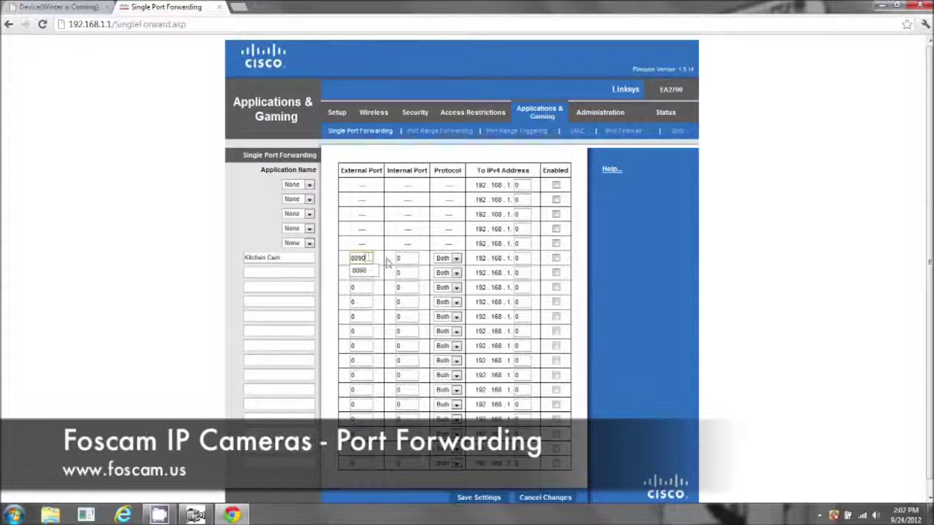
{"action": "key", "text": "Tab"}
{"action": "type", "text": "809"}
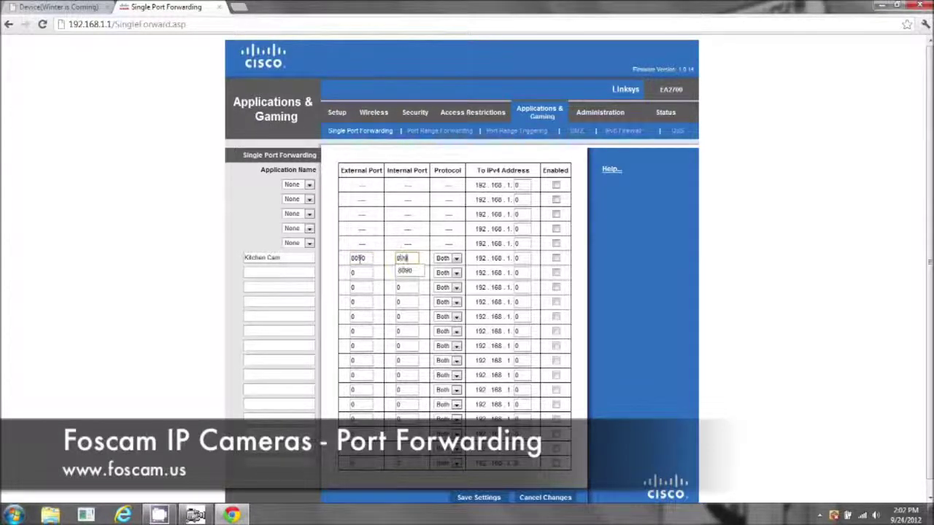
{"action": "type", "text": "0"}
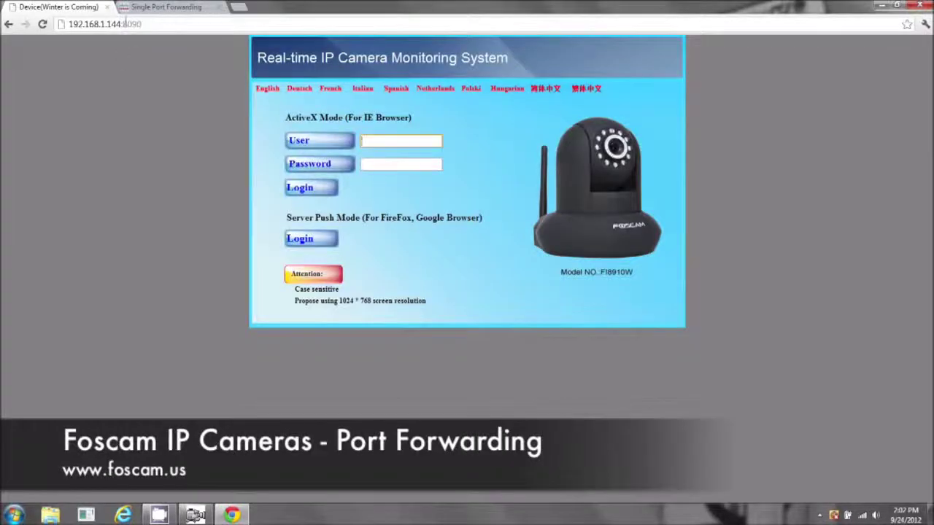
{"action": "left_click_drag", "start_coordinate": [124, 24], "coordinate": [146, 26]}
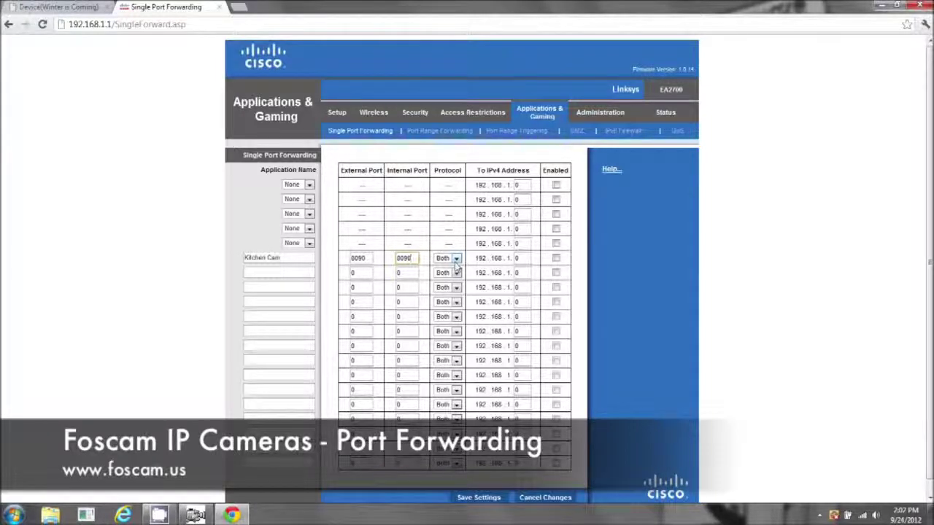
Step: Set the Kitchen Cam rule's protocol to TCP and select the destination IP's last number
{"action": "left_click", "coordinate": [455, 261]}
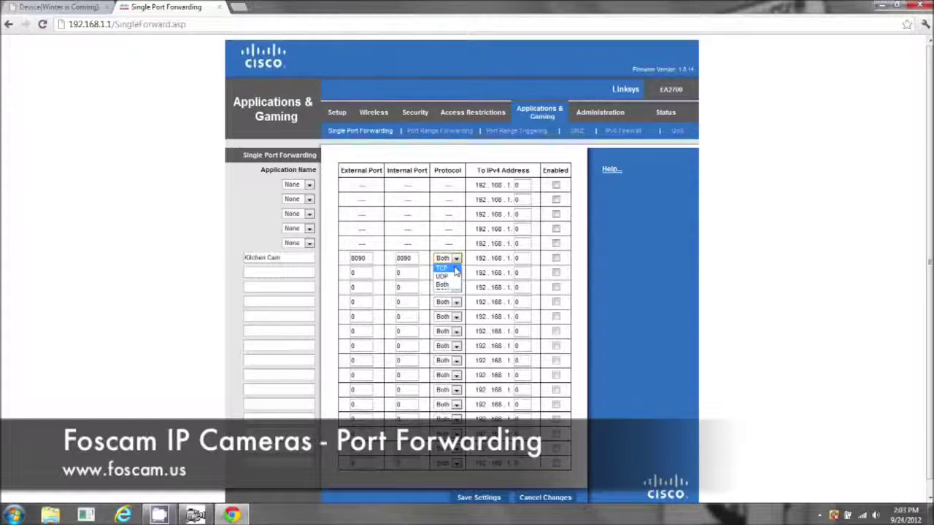
{"action": "left_click", "coordinate": [454, 269]}
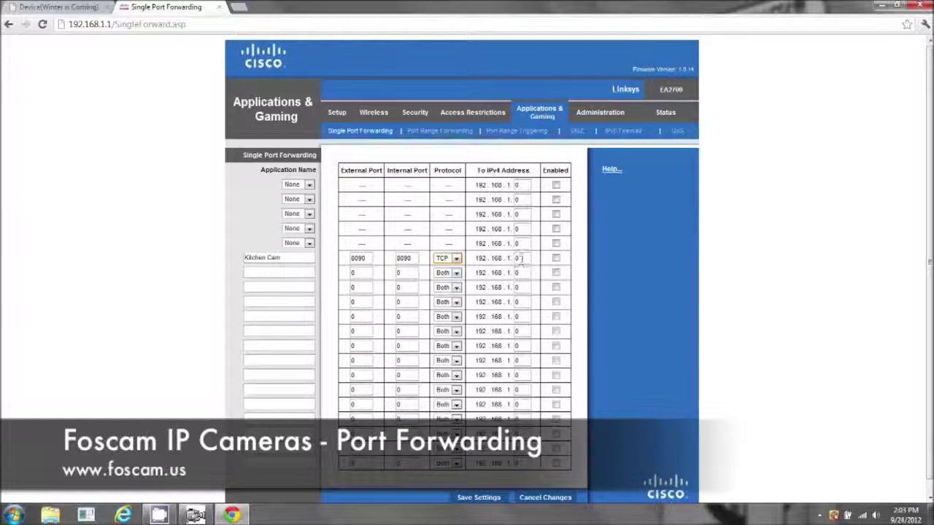
{"action": "double_click", "coordinate": [516, 259]}
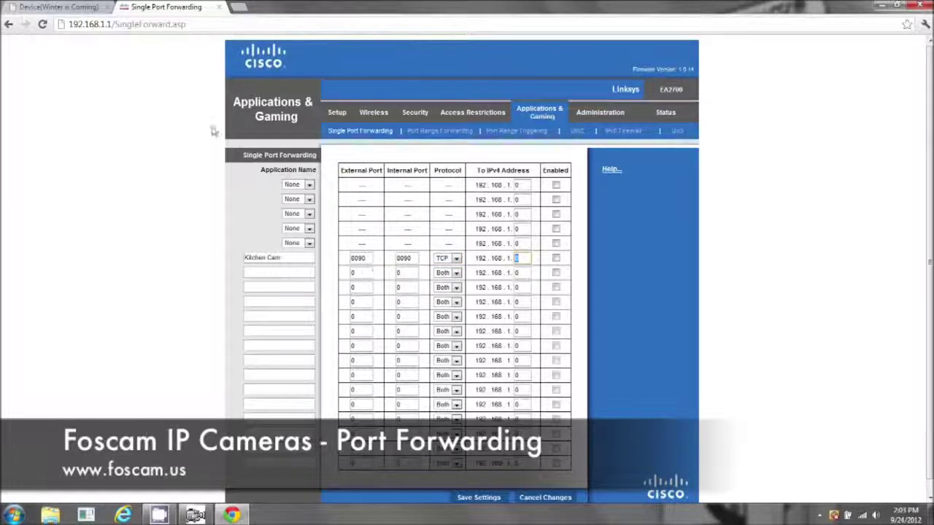
{"action": "left_click", "coordinate": [70, 9]}
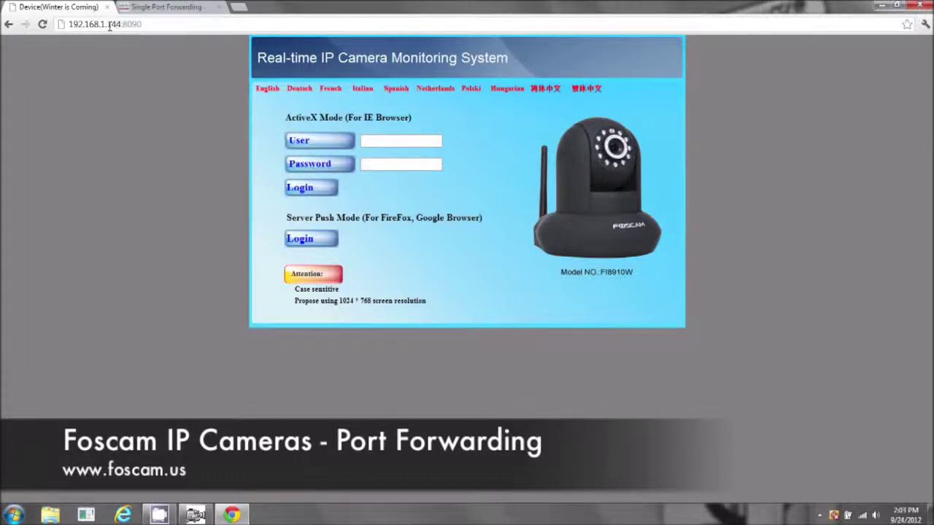
Step: Check the camera's local IP and set the rule's destination to 192.168.1.144
{"action": "left_click", "coordinate": [195, 515]}
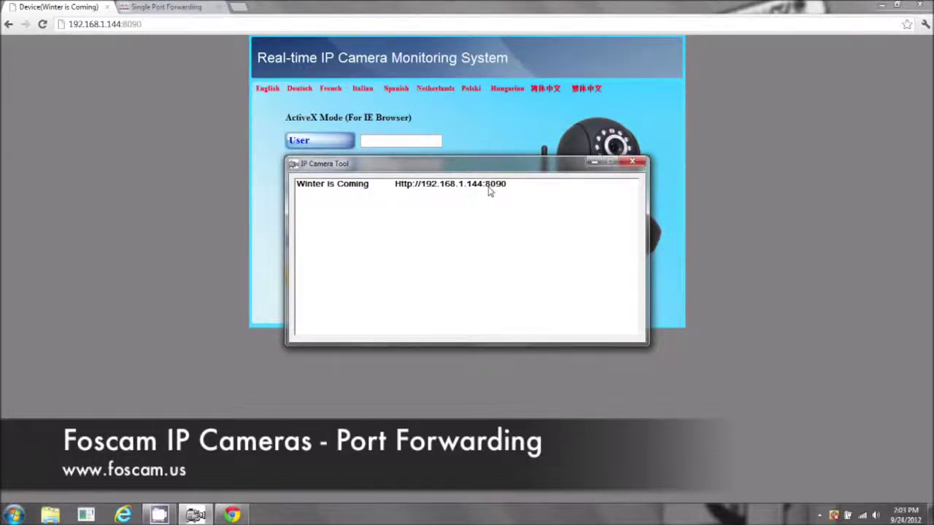
{"action": "left_click", "coordinate": [157, 6]}
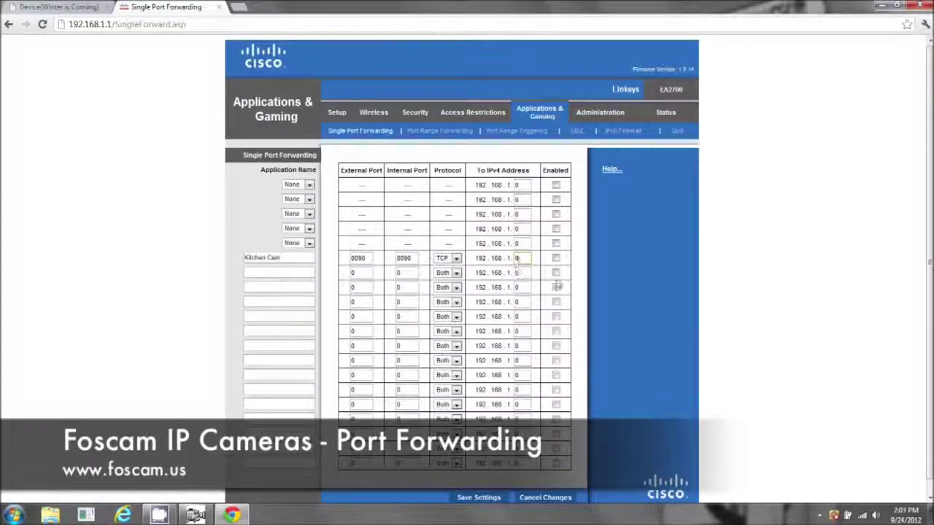
{"action": "key", "text": "BackSpace"}
{"action": "type", "text": "146"}
Step: Enable the Kitchen Cam rule and save the port forwarding settings
{"action": "left_click", "coordinate": [556, 257]}
{"action": "scroll", "coordinate": [574, 402], "scroll_direction": "down", "scroll_amount": 1}
{"action": "left_click", "coordinate": [484, 485]}
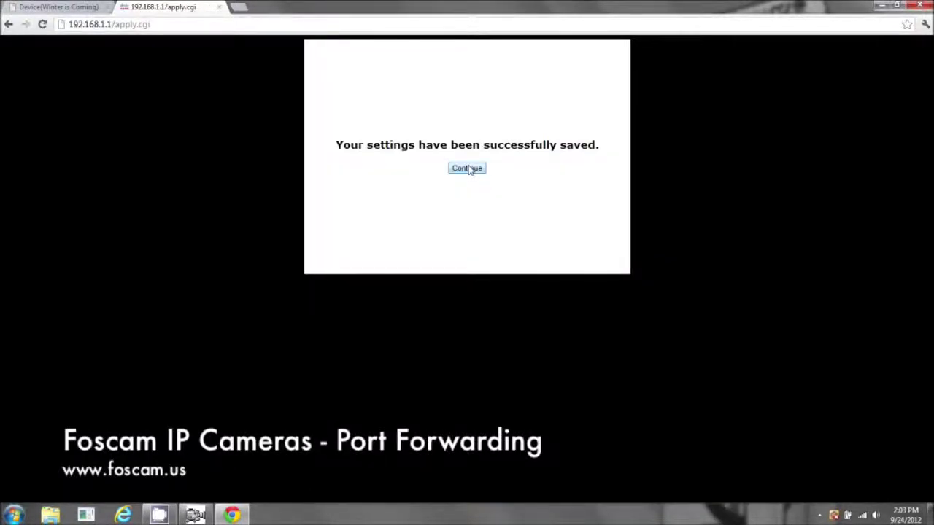
{"action": "left_click", "coordinate": [469, 170]}
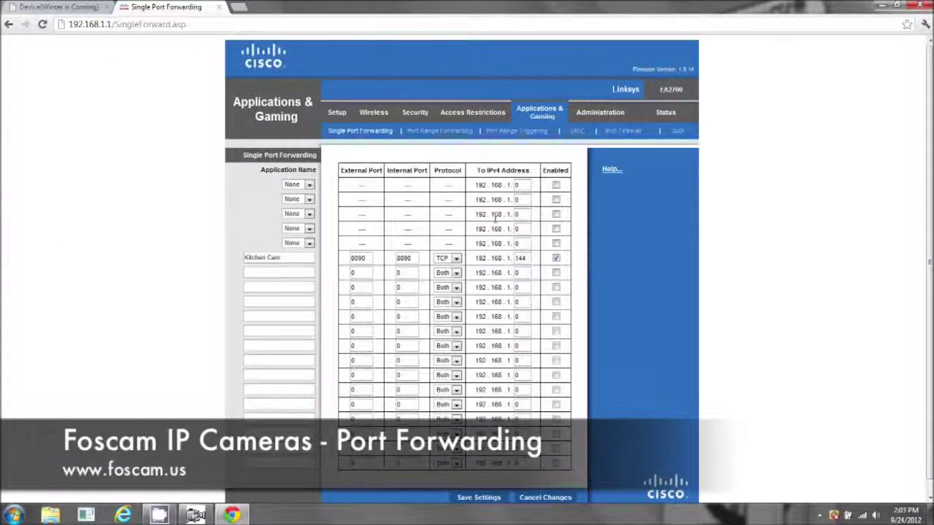
{"action": "left_click", "coordinate": [66, 8]}
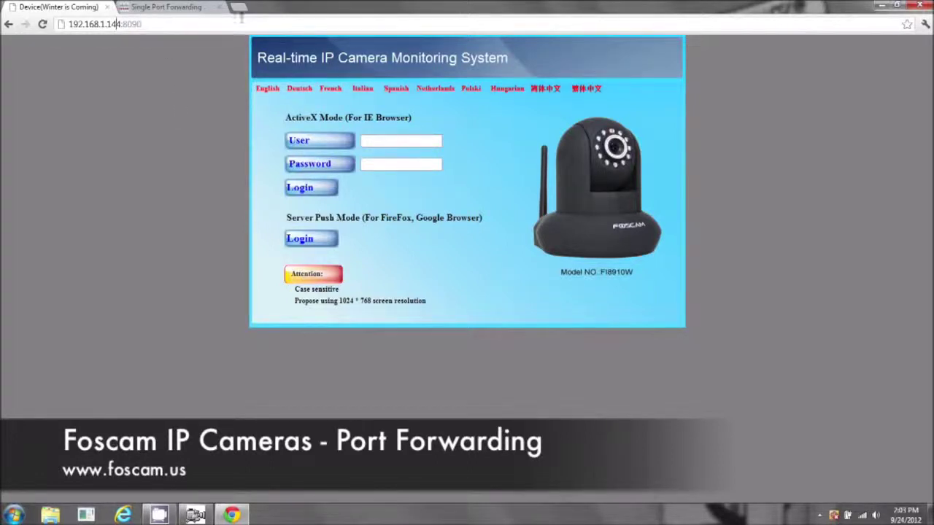
{"action": "left_click", "coordinate": [238, 7]}
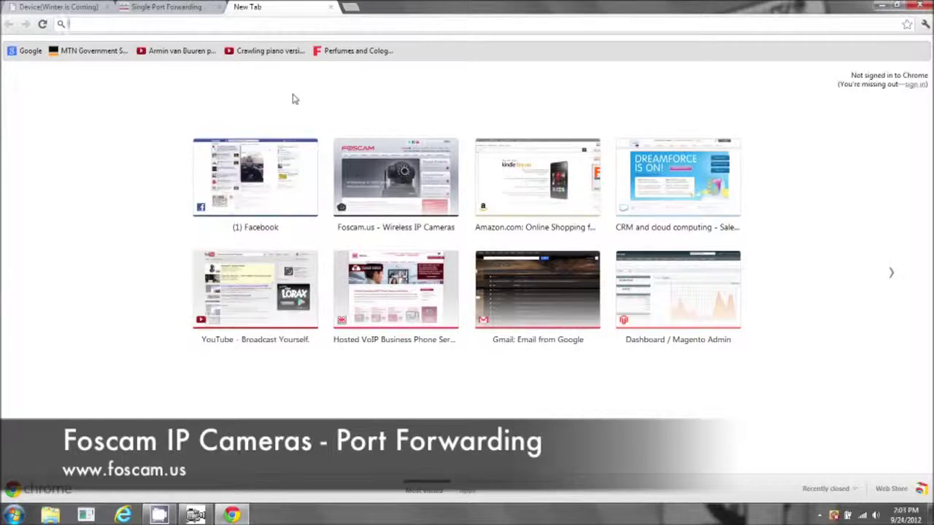
{"action": "type", "text": "what"}
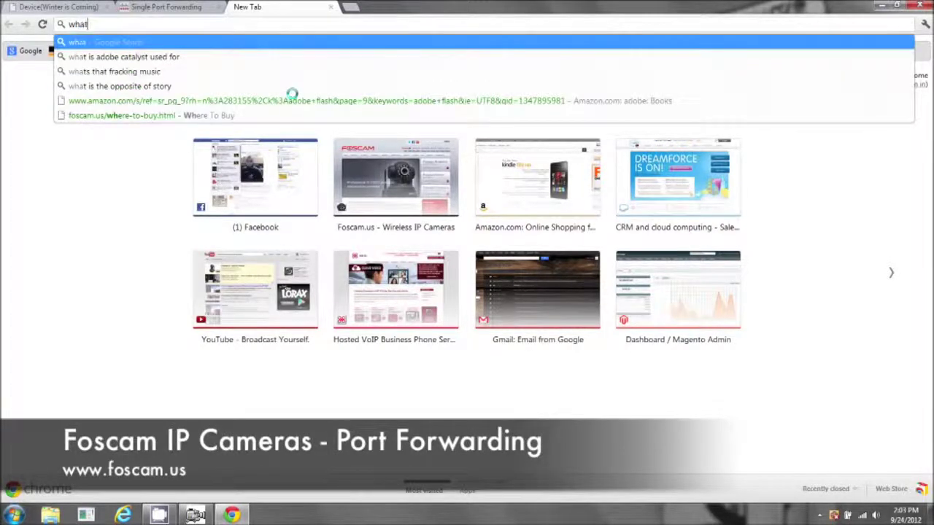
{"action": "type", "text": "ism"}
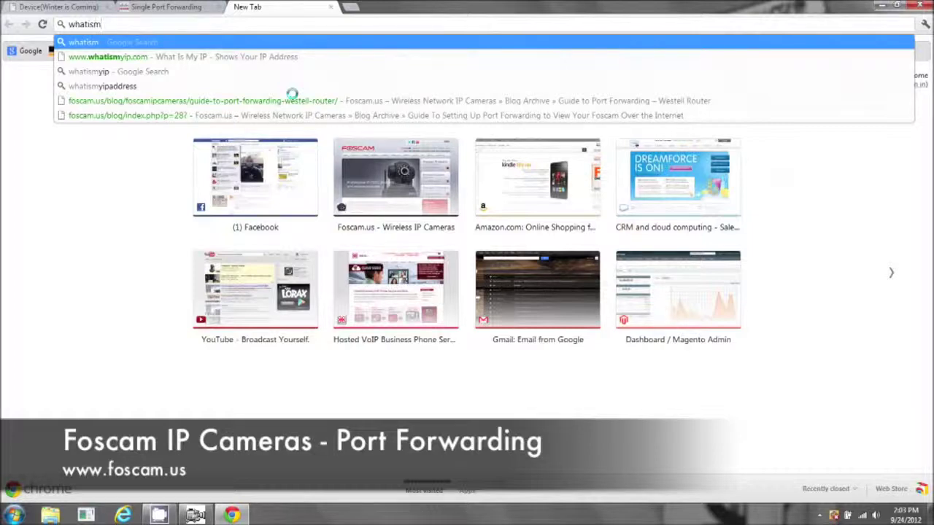
{"action": "left_click", "coordinate": [204, 58]}
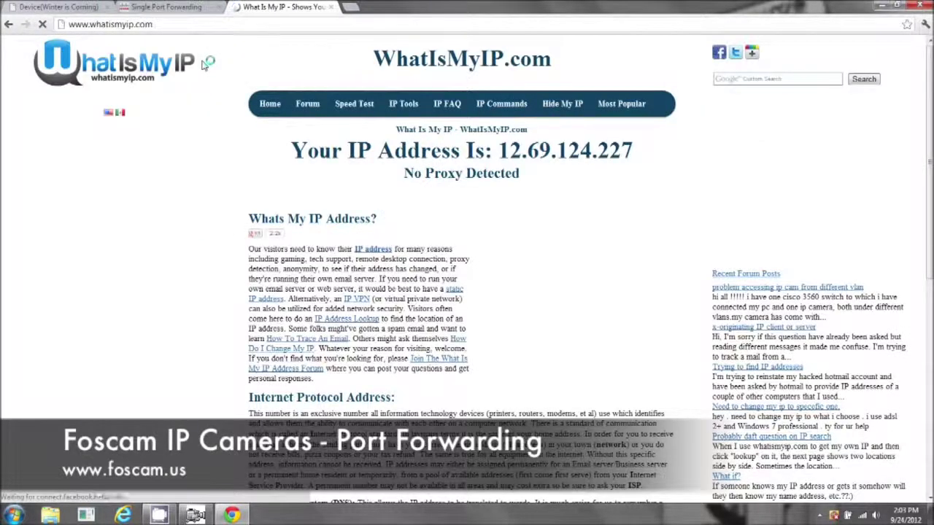
{"action": "left_click", "coordinate": [76, 8]}
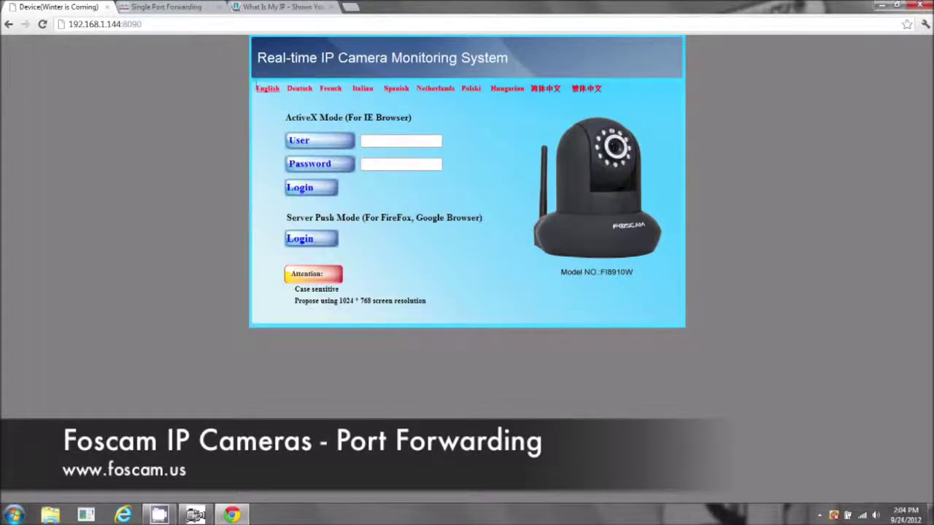
Step: Highlight the camera's local address 192.168.1.144:8090 and its port, then return to WhatIsMyIP
{"action": "left_click", "coordinate": [62, 27]}
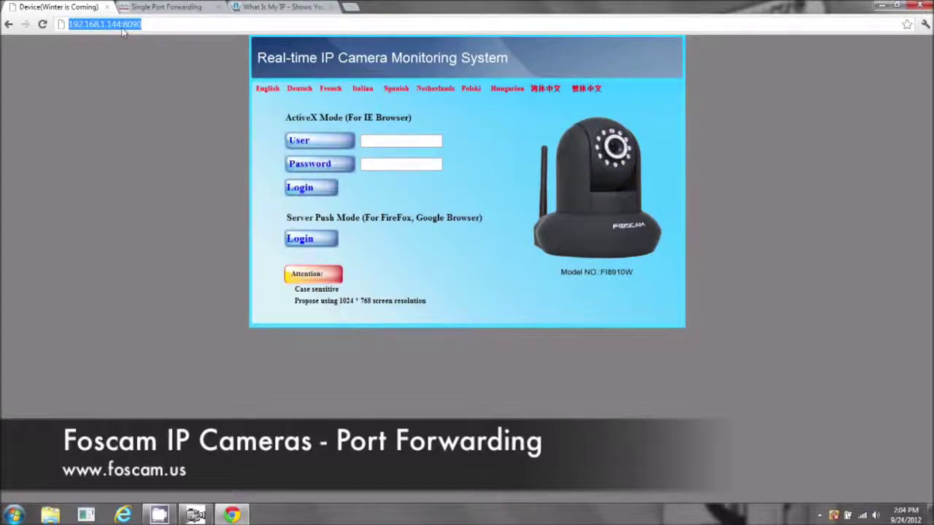
{"action": "left_click", "coordinate": [148, 25]}
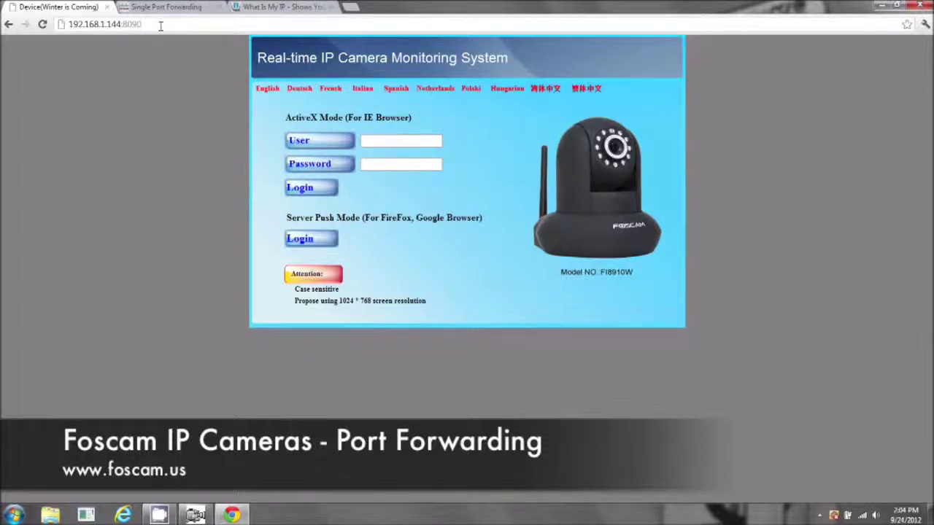
{"action": "left_click_drag", "start_coordinate": [150, 25], "coordinate": [66, 14]}
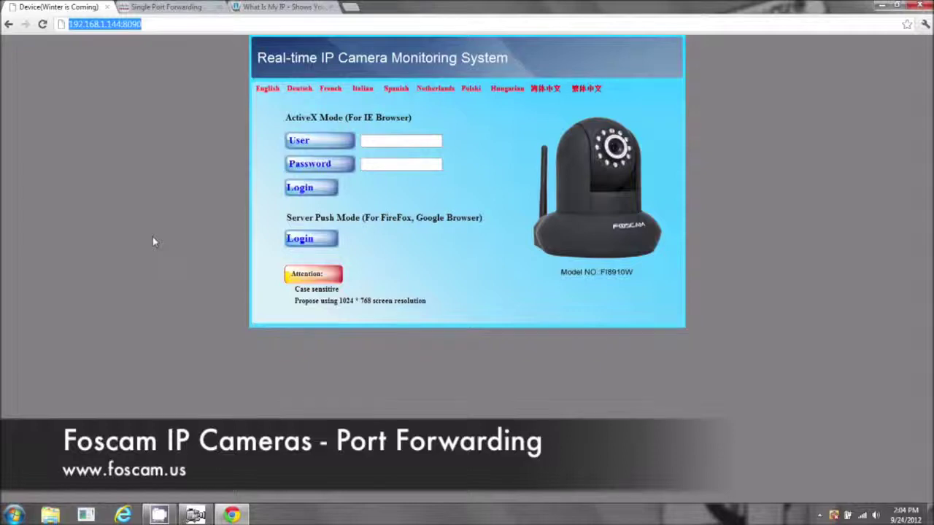
{"action": "left_click", "coordinate": [266, 9]}
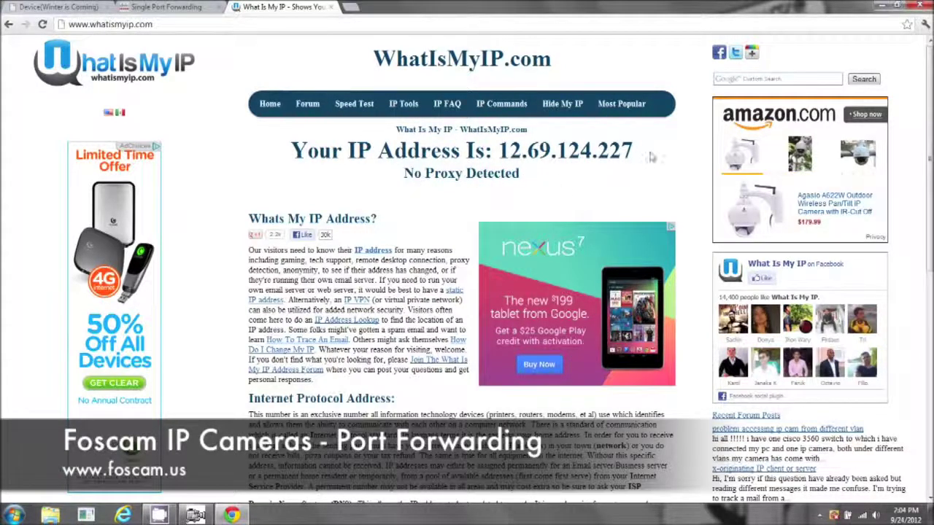
Step: Copy the public IP 12.69.124.227 from the WhatIsMyIP page
{"action": "left_click_drag", "start_coordinate": [639, 152], "coordinate": [580, 151]}
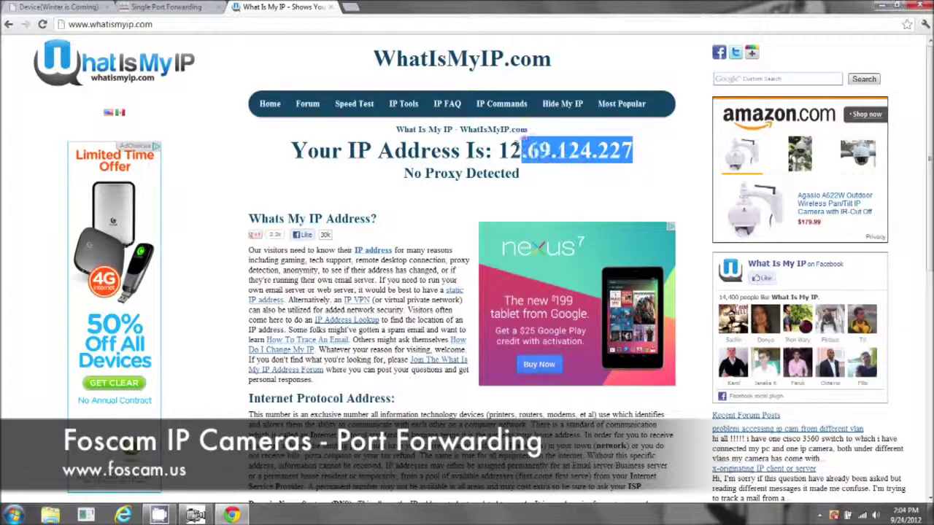
{"action": "left_click_drag", "start_coordinate": [508, 151], "coordinate": [500, 150]}
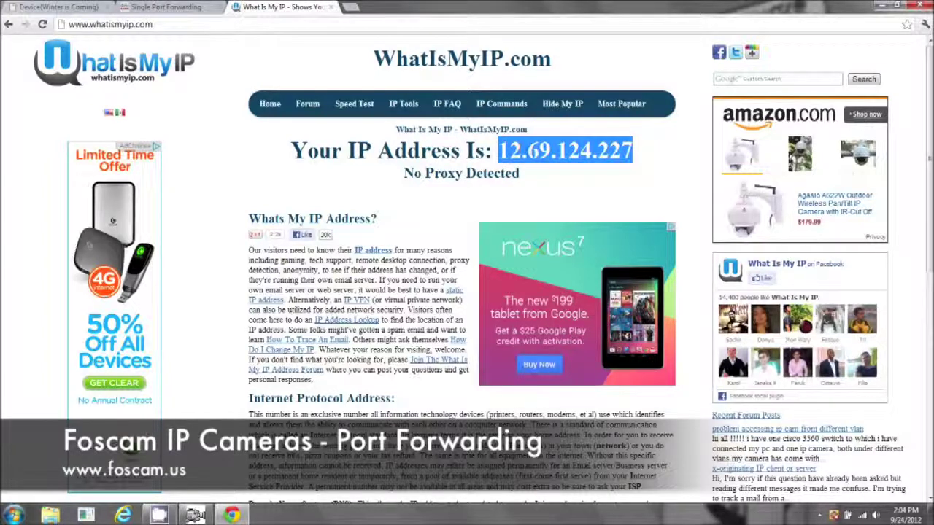
{"action": "right_click", "coordinate": [607, 150]}
{"action": "left_click", "coordinate": [623, 158]}
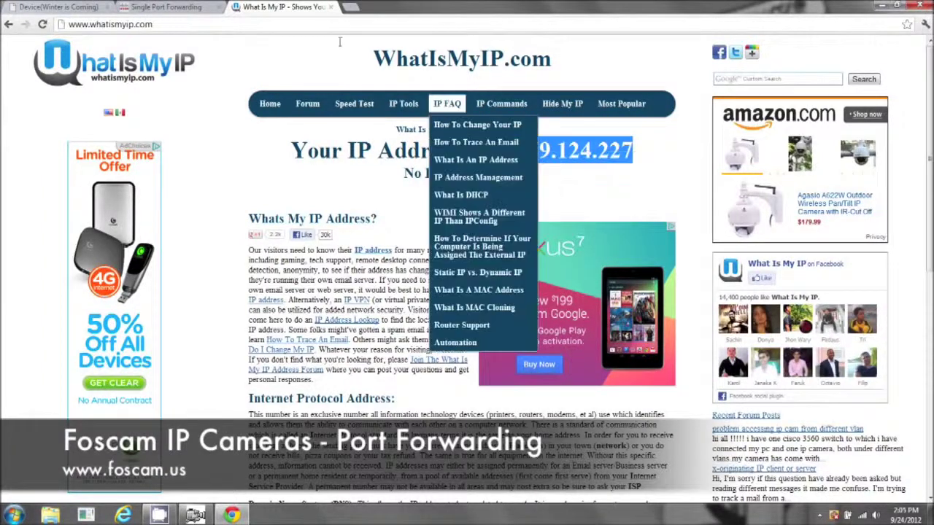
Step: Load the camera page at 12.69.124.227:8090 by pasting the IP and adding the port
{"action": "left_click", "coordinate": [243, 25]}
{"action": "right_click", "coordinate": [240, 24]}
{"action": "left_click", "coordinate": [255, 75]}
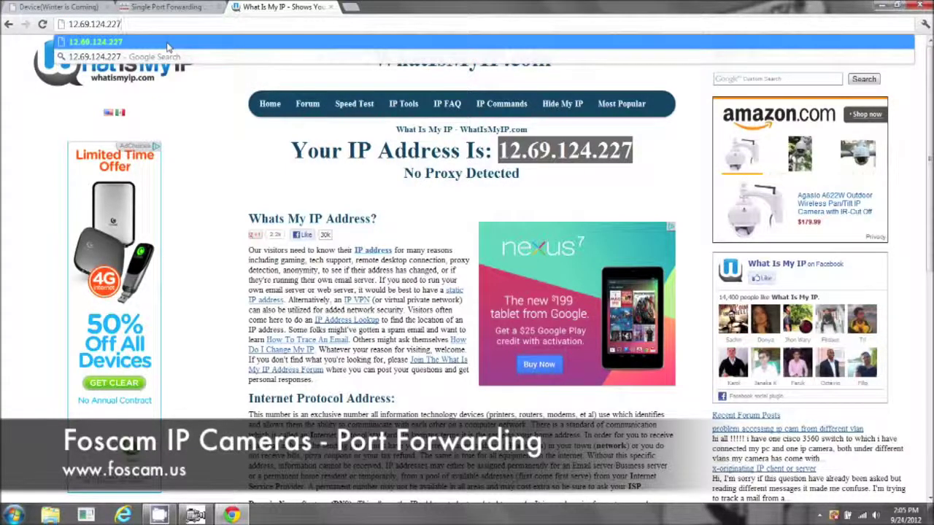
{"action": "type", "text": ":8090"}
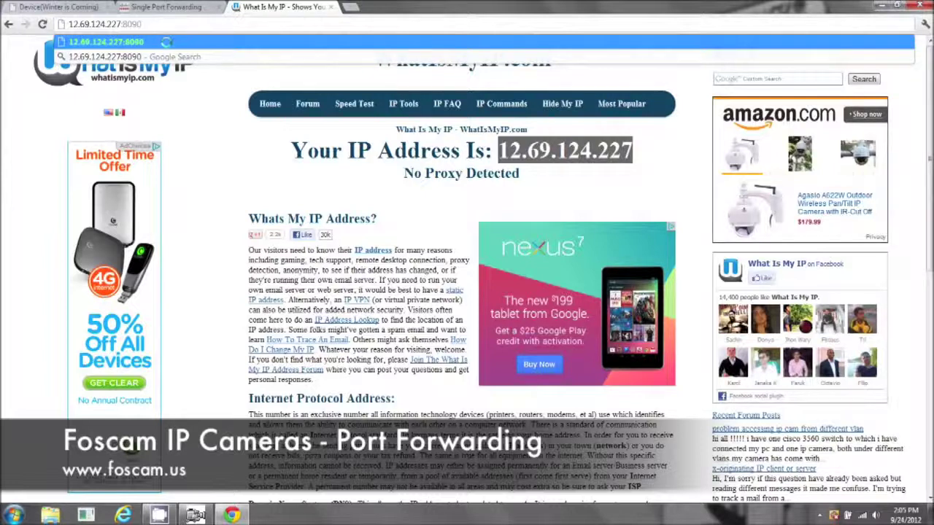
{"action": "key", "text": "Return"}
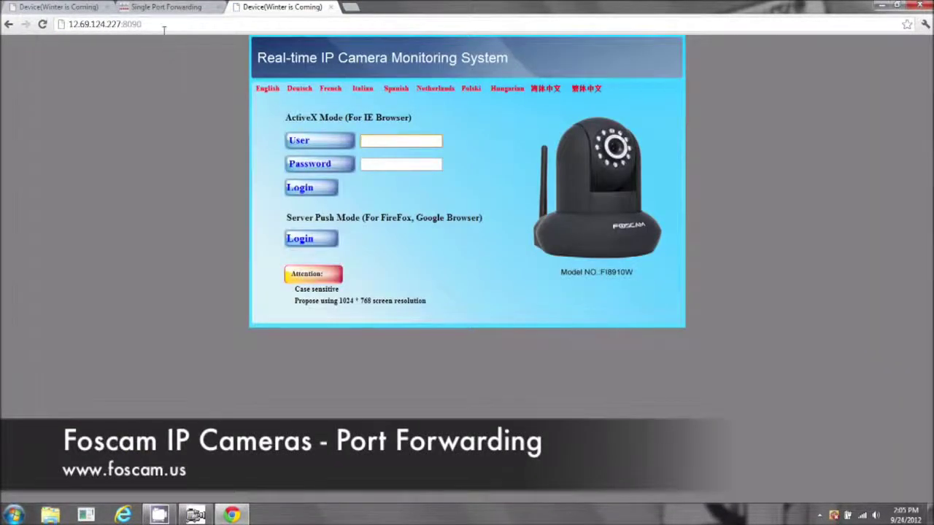
{"action": "left_click_drag", "start_coordinate": [143, 24], "coordinate": [69, 25]}
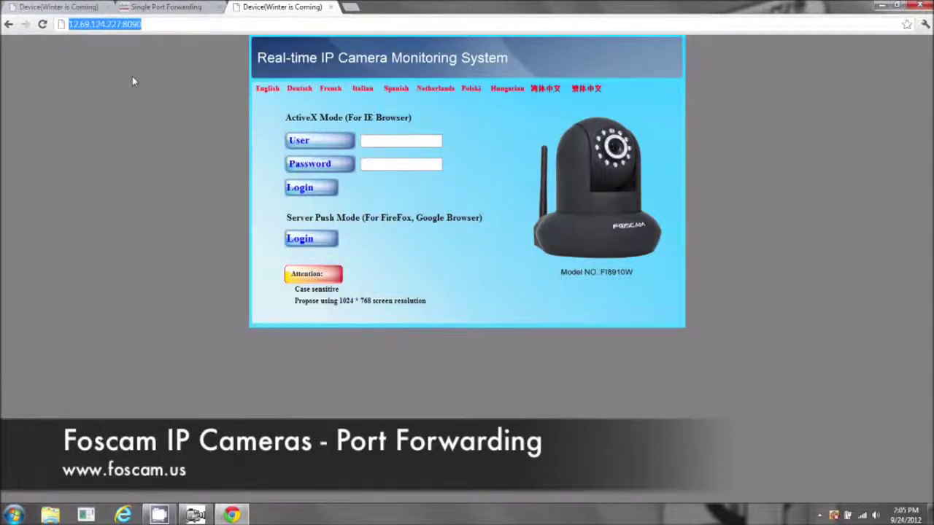
{"action": "left_click_drag", "start_coordinate": [69, 24], "coordinate": [142, 25]}
{"action": "left_click", "coordinate": [71, 7]}
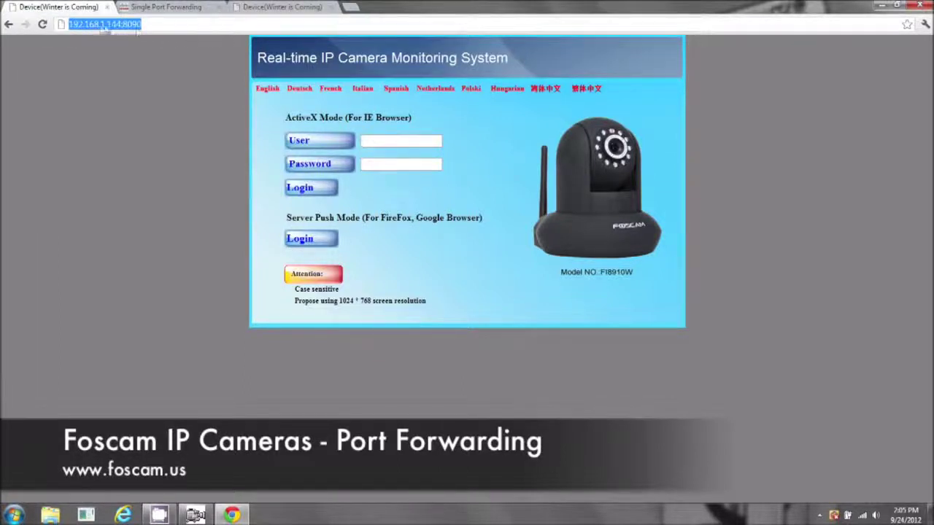
{"action": "left_click", "coordinate": [100, 24]}
{"action": "left_click", "coordinate": [195, 515]}
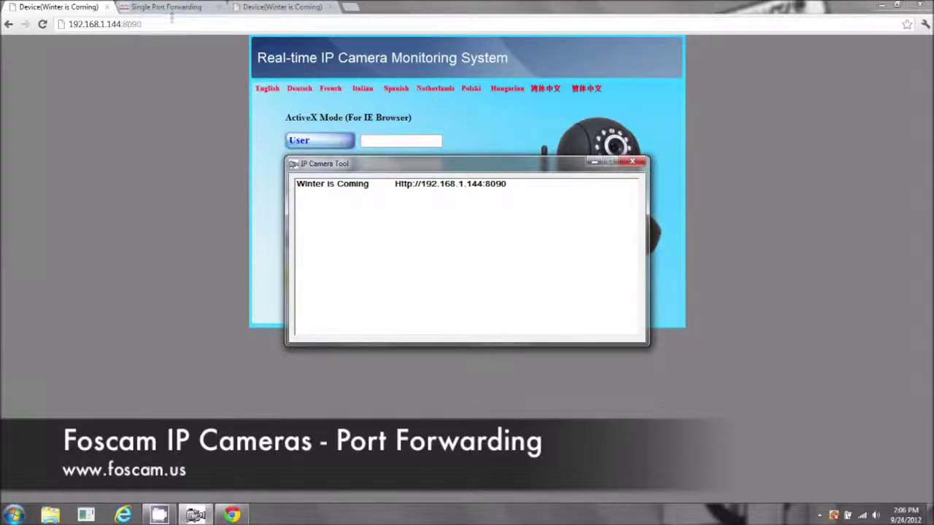
{"action": "left_click", "coordinate": [270, 9]}
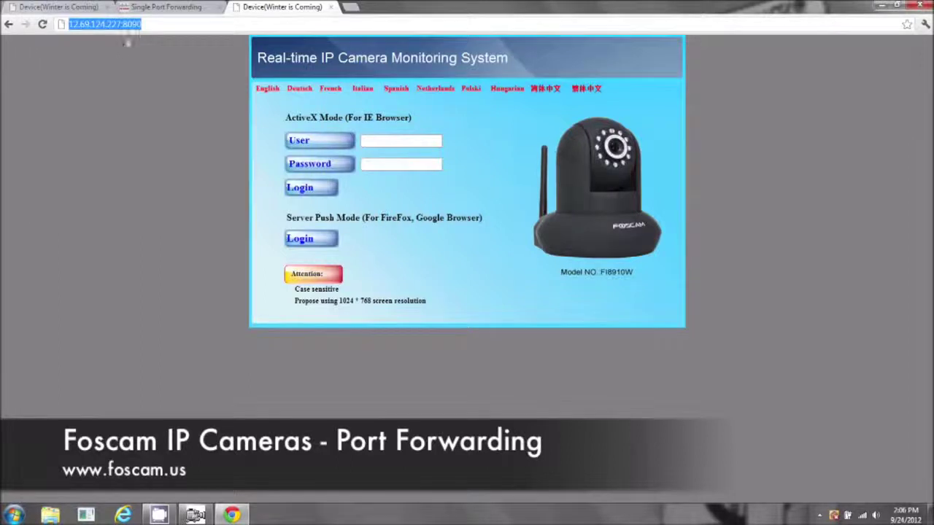
{"action": "left_click", "coordinate": [142, 24]}
Step: Highlight the public IP in the address bar and load whatismyip.com in a new tab
{"action": "left_click_drag", "start_coordinate": [68, 24], "coordinate": [105, 24]}
{"action": "left_click", "coordinate": [350, 7]}
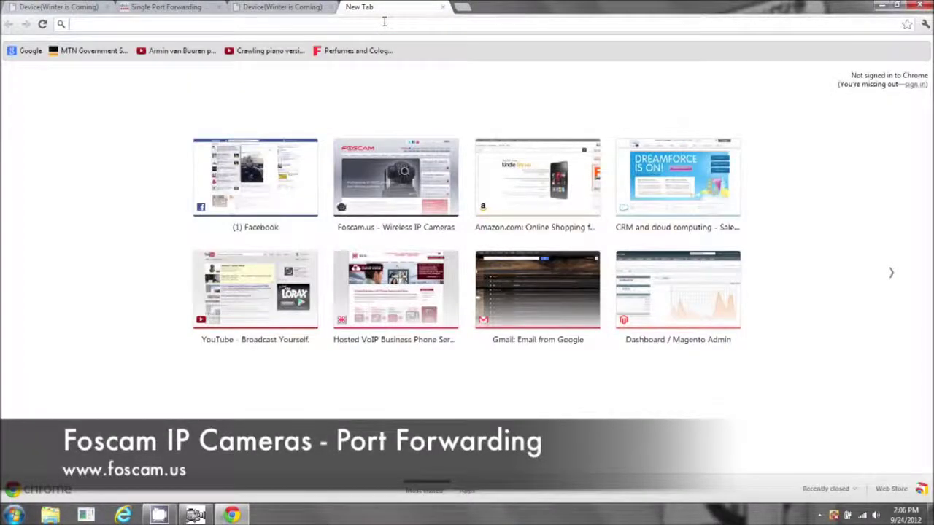
{"action": "type", "text": "whatis"}
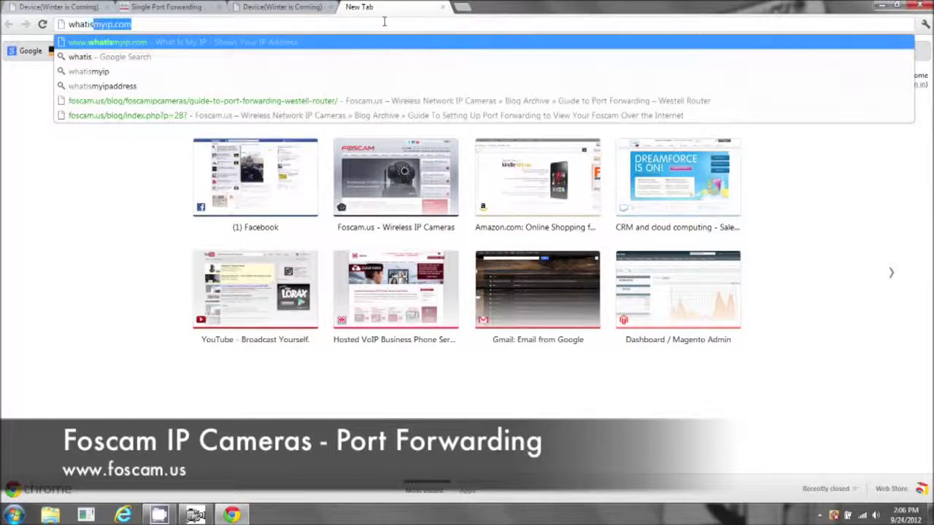
{"action": "type", "text": "myip.co"}
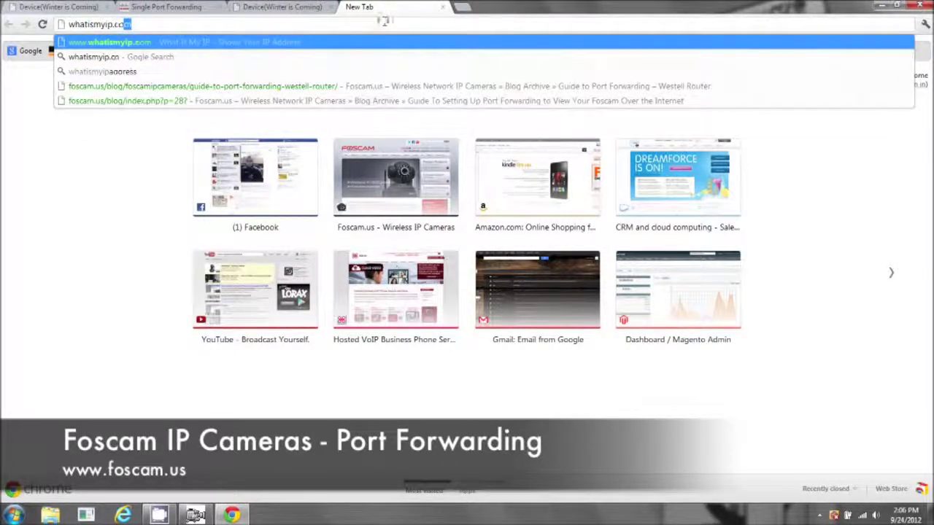
{"action": "type", "text": "m"}
{"action": "key", "text": "Return"}
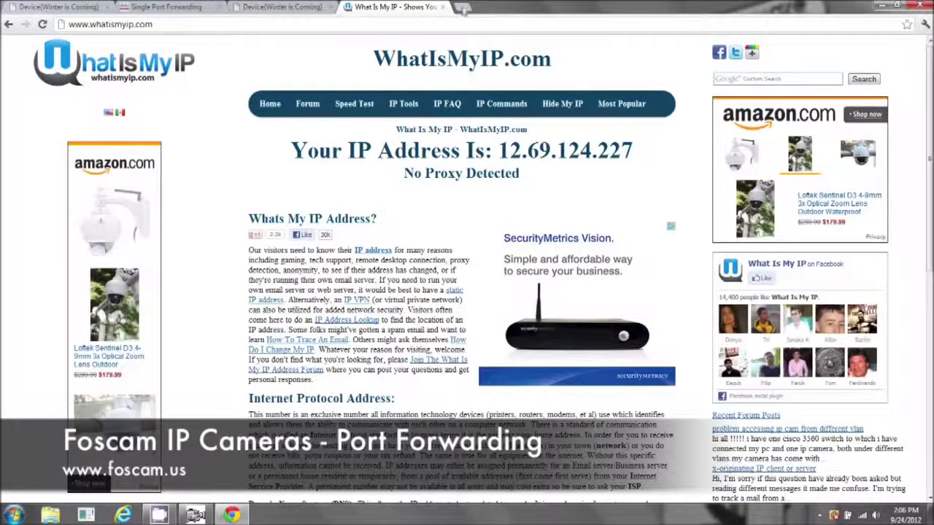
Step: Open whatismyipaddress.com in another tab to double-check the IP 12.69.124.227
{"action": "left_click", "coordinate": [461, 6]}
{"action": "type", "text": "wha"}
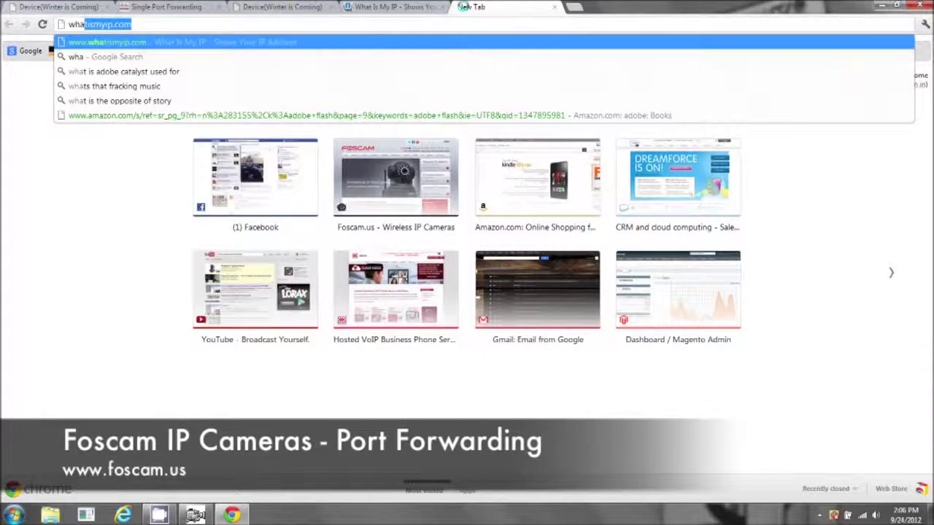
{"action": "type", "text": "tism"}
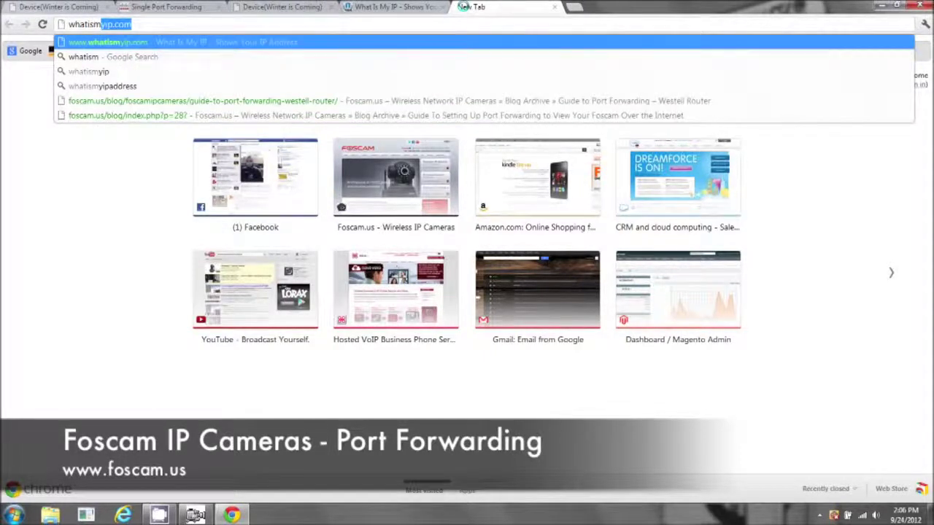
{"action": "type", "text": "yip"}
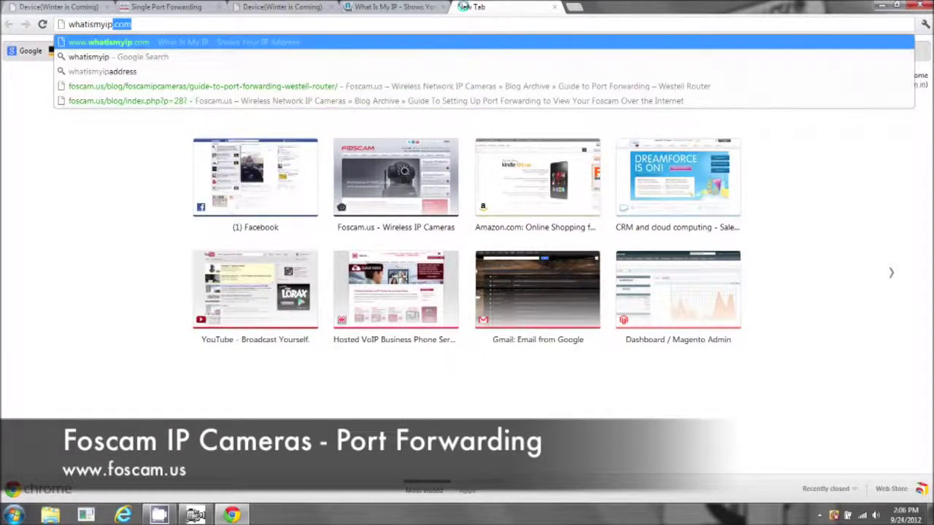
{"action": "type", "text": "a"}
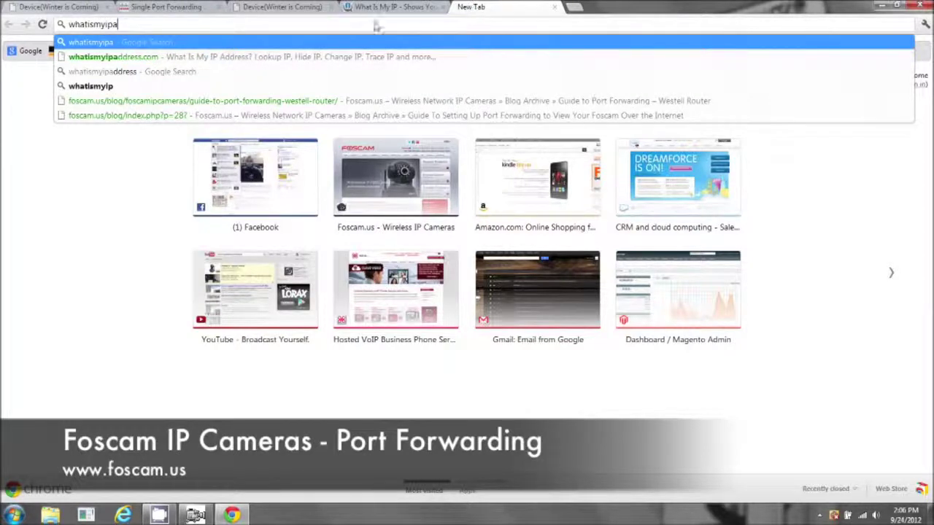
{"action": "left_click", "coordinate": [233, 57]}
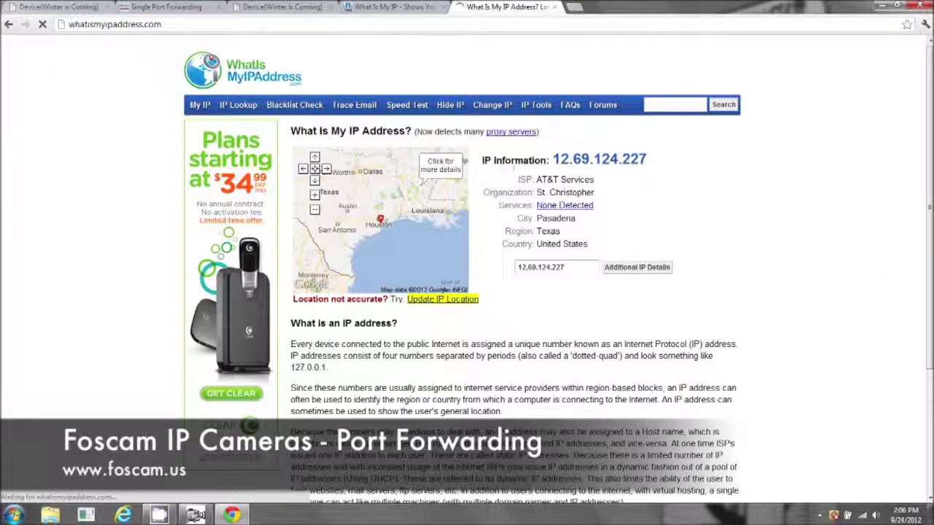
{"action": "left_click", "coordinate": [276, 11]}
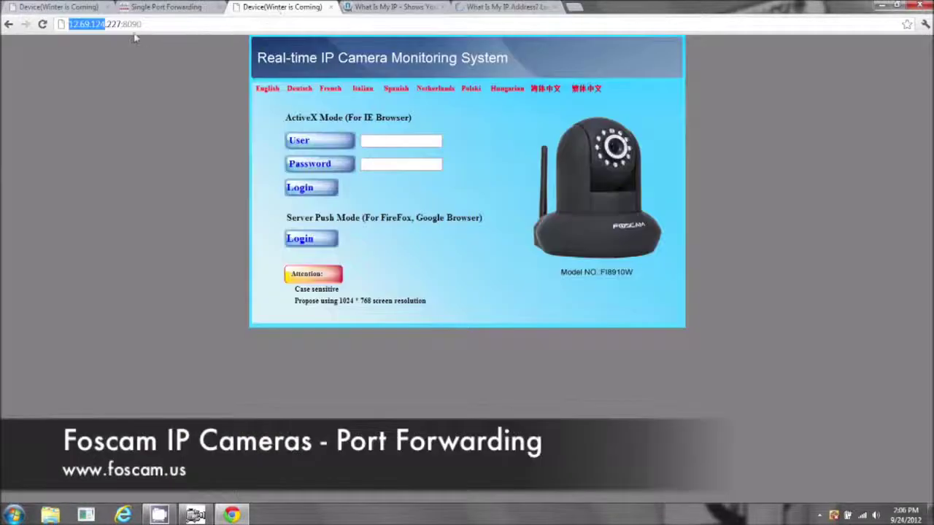
{"action": "left_click_drag", "start_coordinate": [123, 24], "coordinate": [147, 25]}
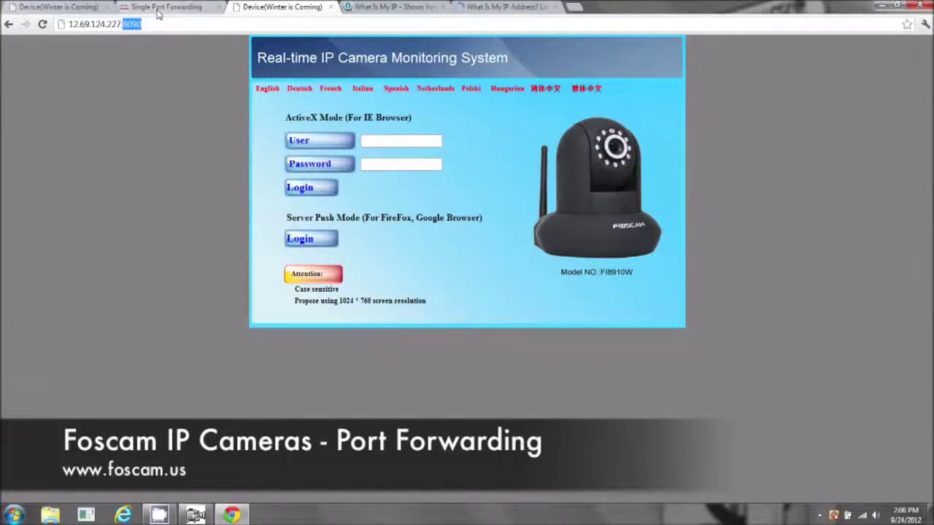
{"action": "left_click_drag", "start_coordinate": [164, 24], "coordinate": [76, 25]}
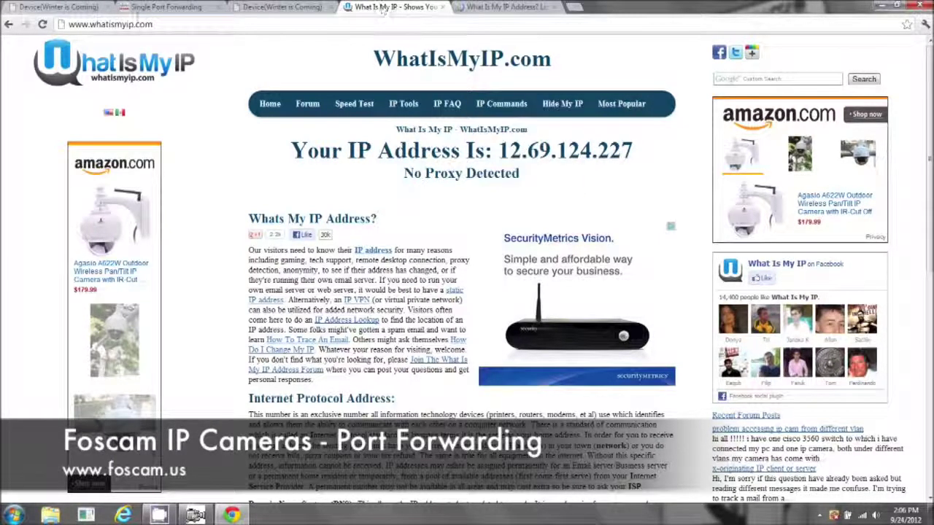
Step: Return to the local camera login tab and bring up IP Camera Tool listing Winter is Coming
{"action": "left_click", "coordinate": [73, 7]}
{"action": "left_click", "coordinate": [197, 515]}
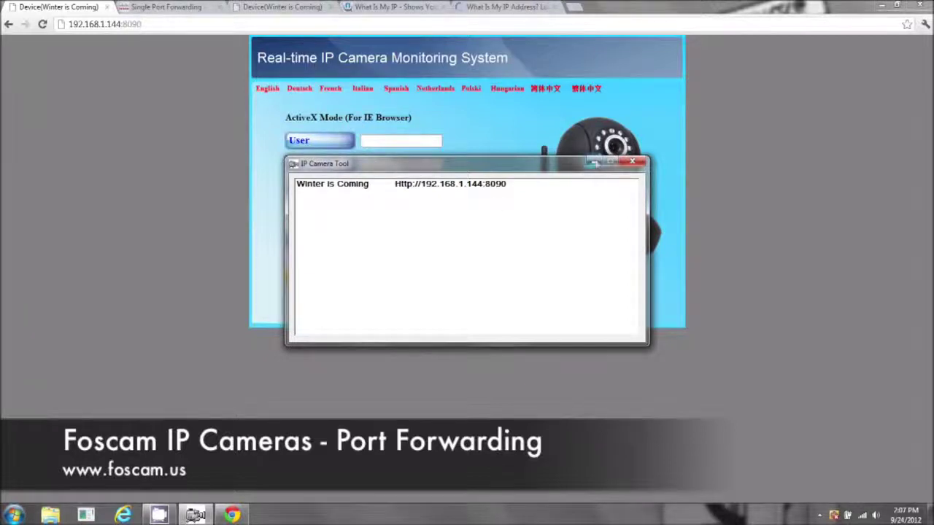
Step: Log in to the Foscam camera as admin in server push mode
{"action": "left_click", "coordinate": [632, 161]}
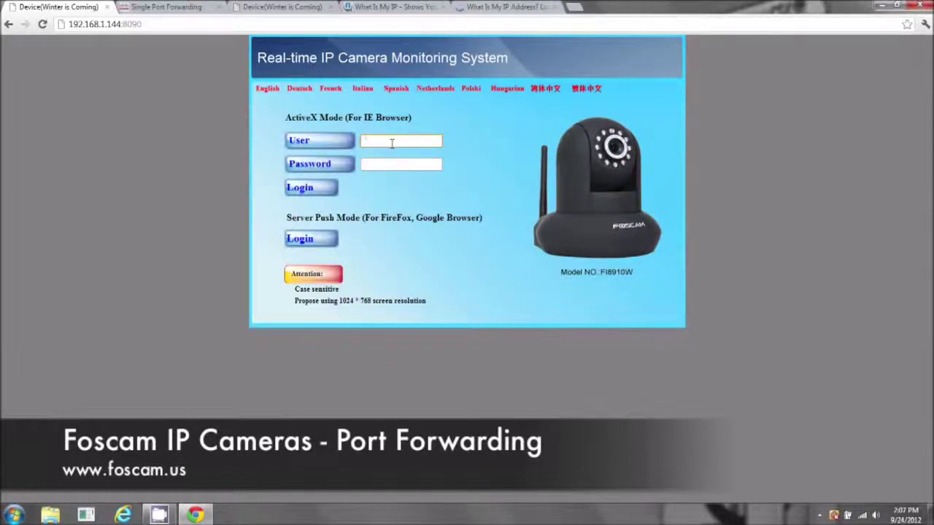
{"action": "type", "text": "admin"}
{"action": "left_click", "coordinate": [310, 240]}
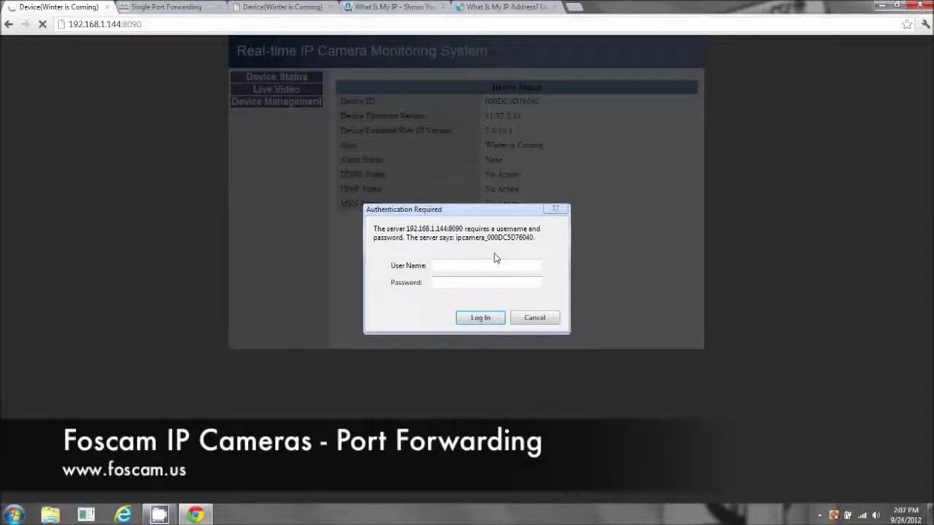
{"action": "type", "text": "admin"}
{"action": "left_click", "coordinate": [480, 318]}
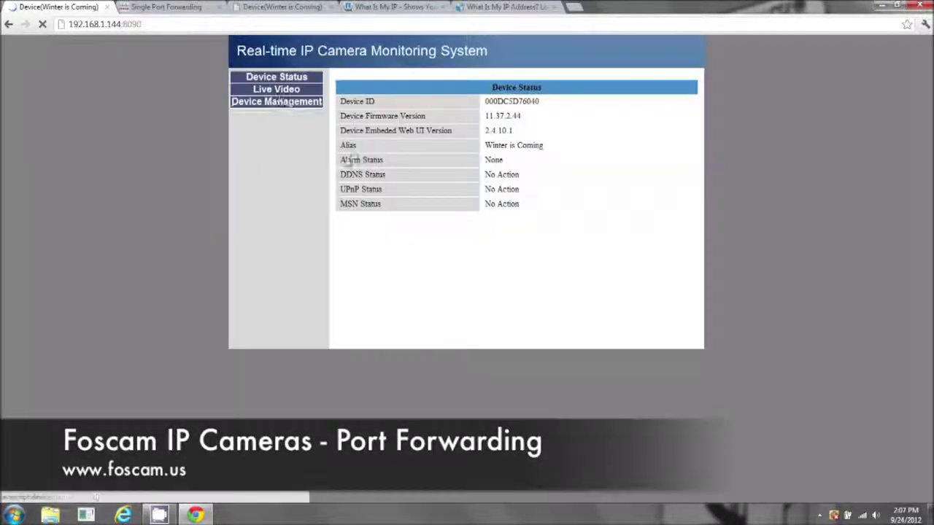
Step: Check Basic Network Settings: Http Port 8090 and Gateway 192.168.1.1
{"action": "left_click", "coordinate": [273, 102]}
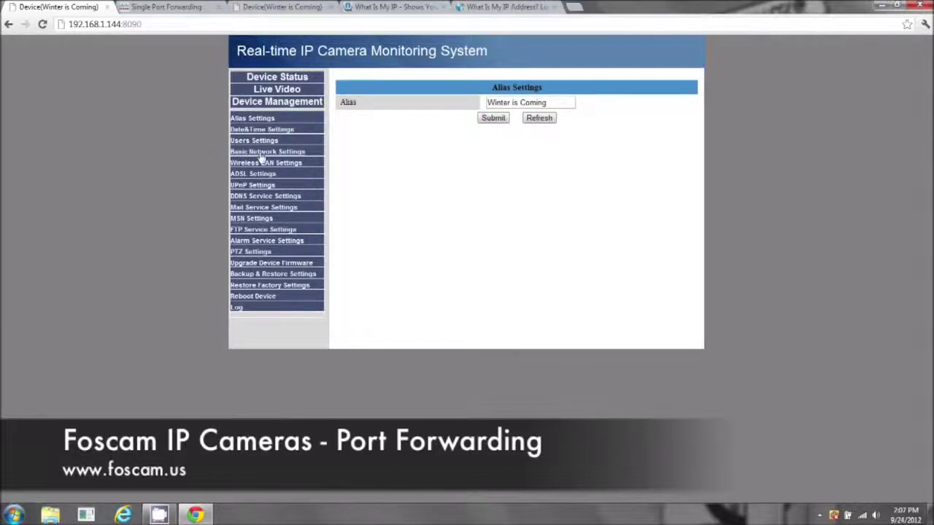
{"action": "left_click", "coordinate": [261, 153]}
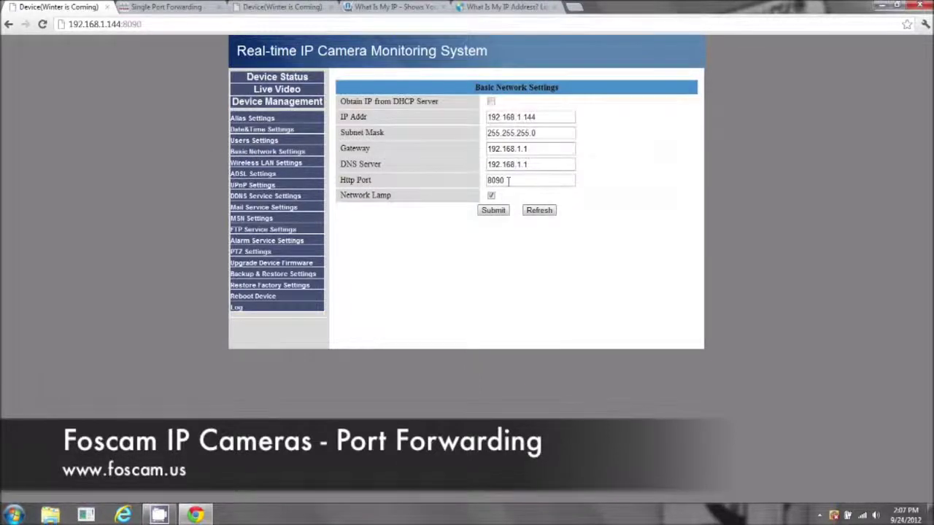
{"action": "double_click", "coordinate": [508, 180]}
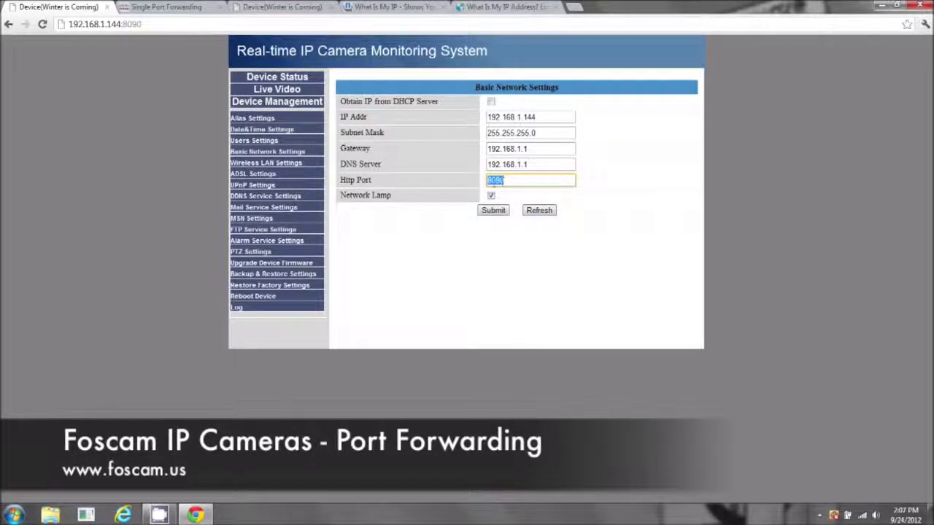
{"action": "left_click", "coordinate": [508, 181]}
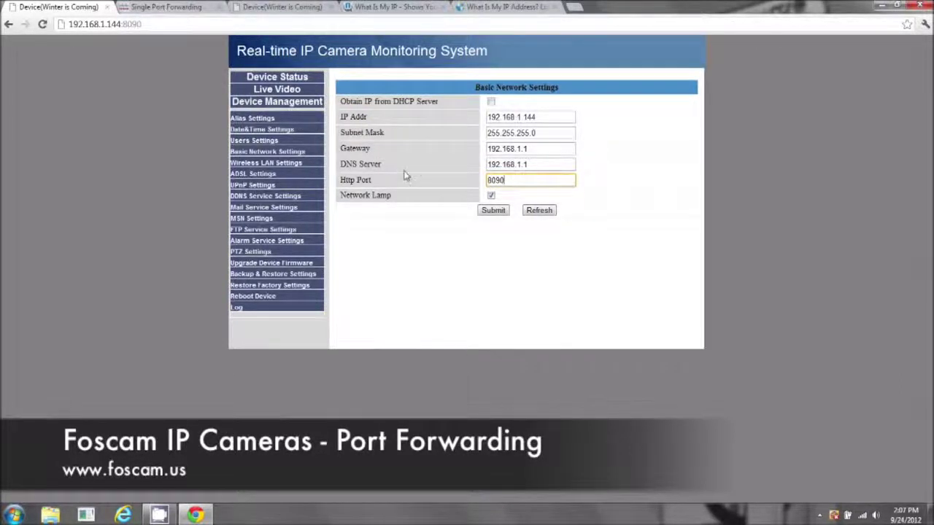
{"action": "left_click_drag", "start_coordinate": [489, 148], "coordinate": [535, 150]}
Step: Open Winter is Coming's Network Configuration in IP Camera Tool for comparison, then restore the browser
{"action": "left_click", "coordinate": [159, 516]}
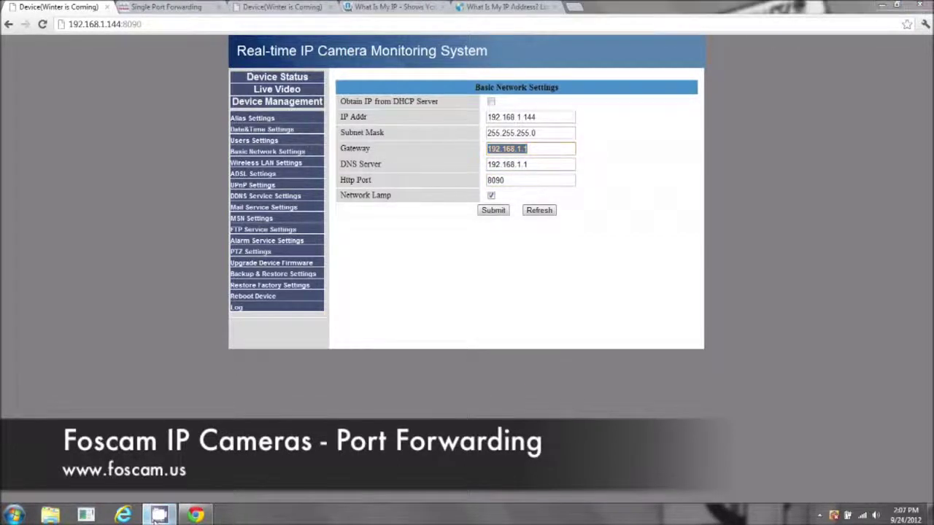
{"action": "left_click", "coordinate": [875, 5]}
{"action": "double_click", "coordinate": [20, 211]}
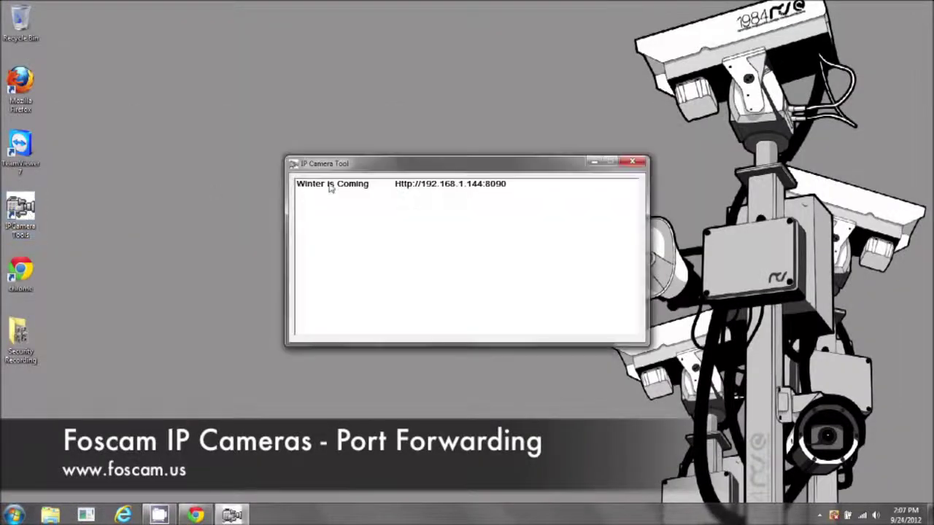
{"action": "left_click", "coordinate": [330, 186]}
{"action": "right_click", "coordinate": [341, 188]}
{"action": "left_click", "coordinate": [390, 203]}
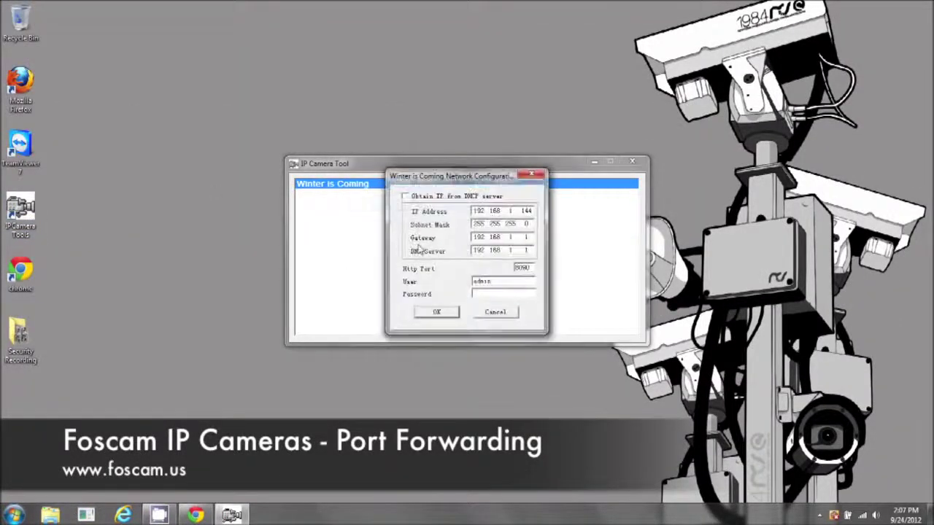
{"action": "left_click", "coordinate": [196, 515]}
Step: Highlight router address 192.168.1.1 and the Kitchen Cam rule's external and internal port 8090
{"action": "left_click", "coordinate": [161, 11]}
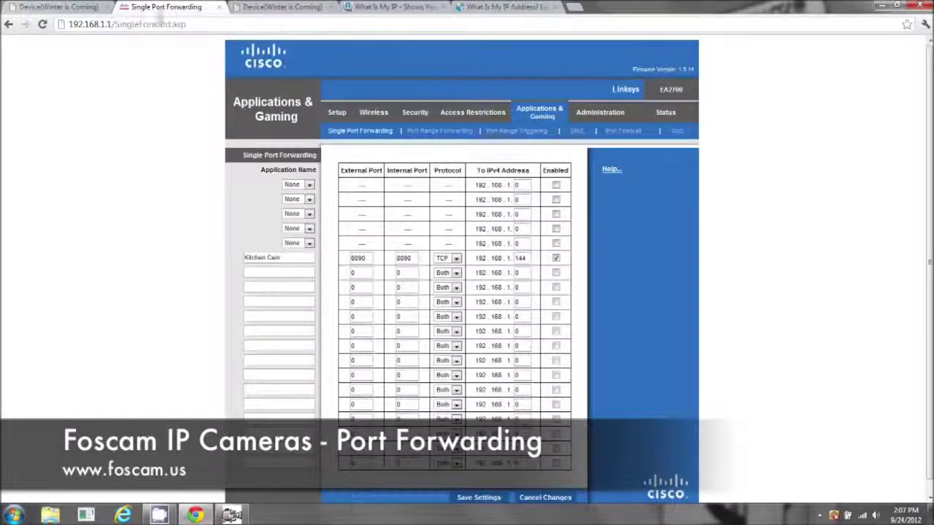
{"action": "left_click_drag", "start_coordinate": [108, 24], "coordinate": [69, 24]}
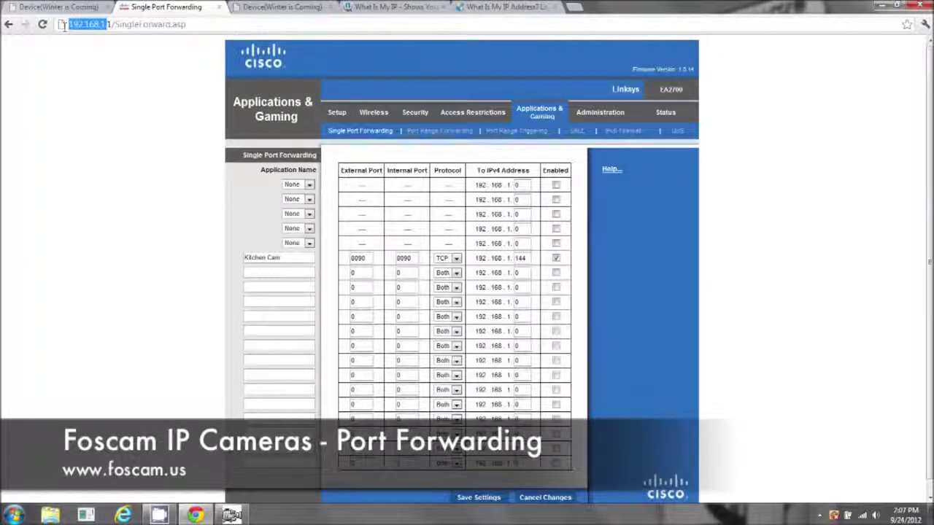
{"action": "double_click", "coordinate": [87, 26]}
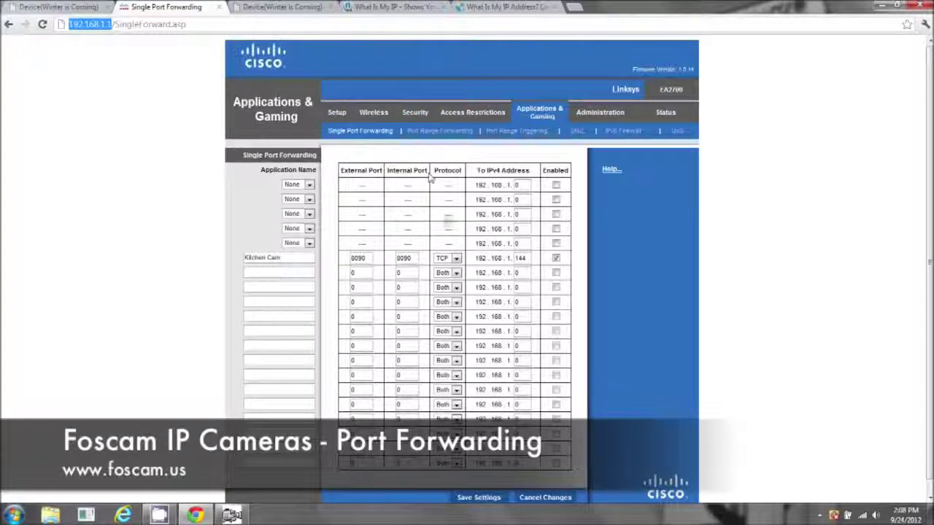
{"action": "left_click_drag", "start_coordinate": [281, 258], "coordinate": [228, 261]}
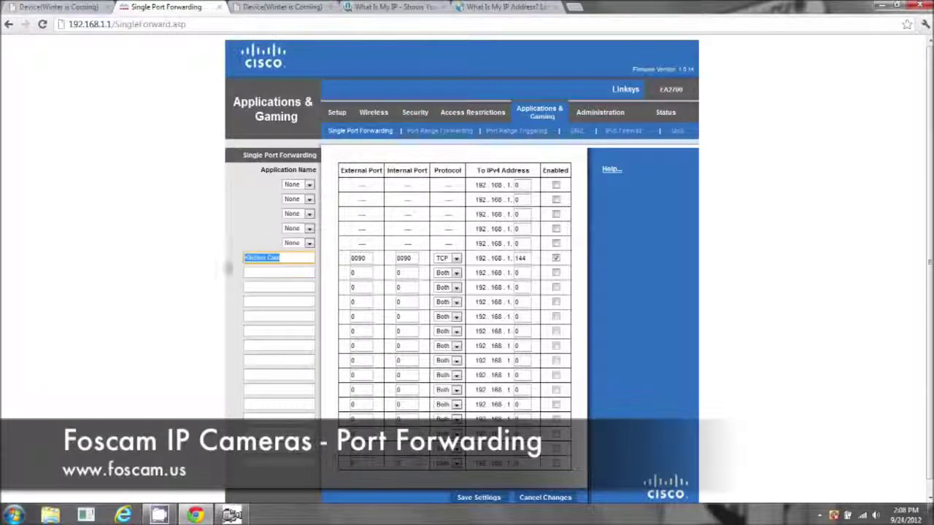
{"action": "left_click_drag", "start_coordinate": [370, 258], "coordinate": [353, 260]}
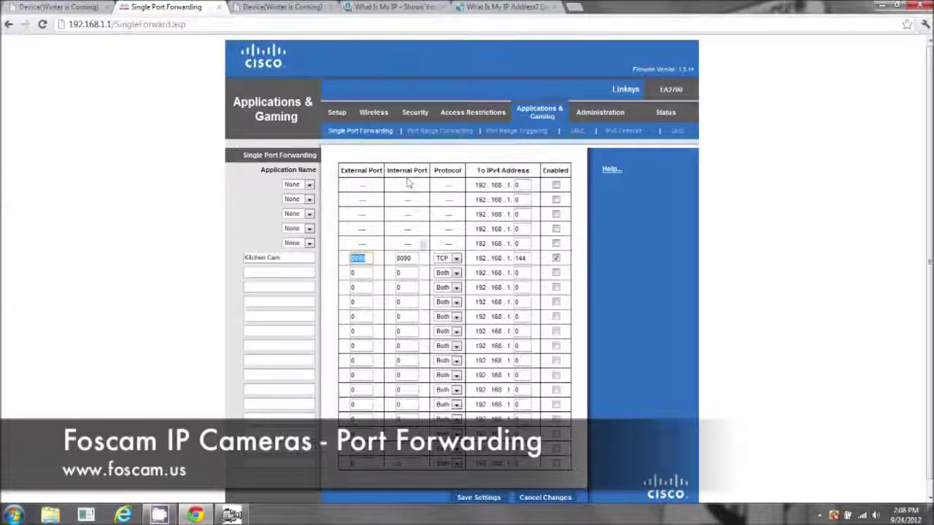
{"action": "left_click_drag", "start_coordinate": [421, 256], "coordinate": [396, 260]}
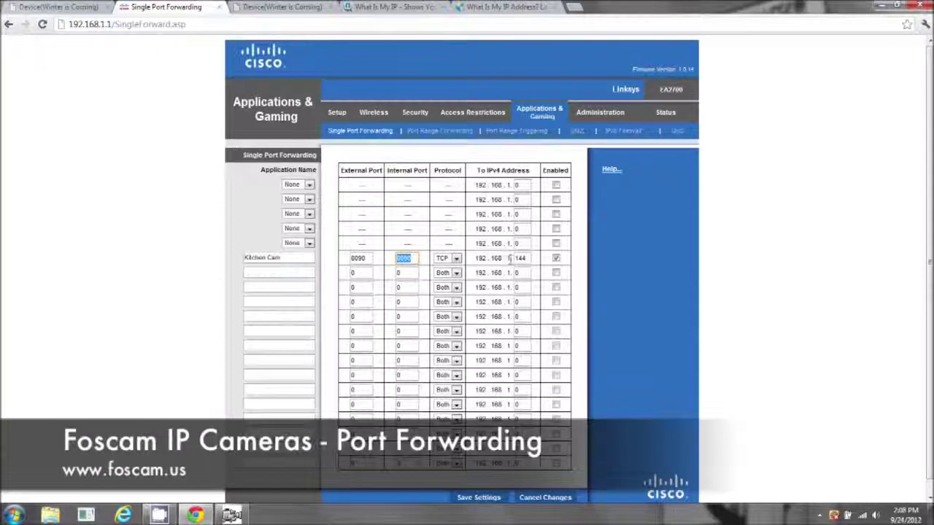
Step: Close the Network Configuration dialog and minimise the browser, leaving IP Camera Tool on the desktop
{"action": "left_click", "coordinate": [233, 513]}
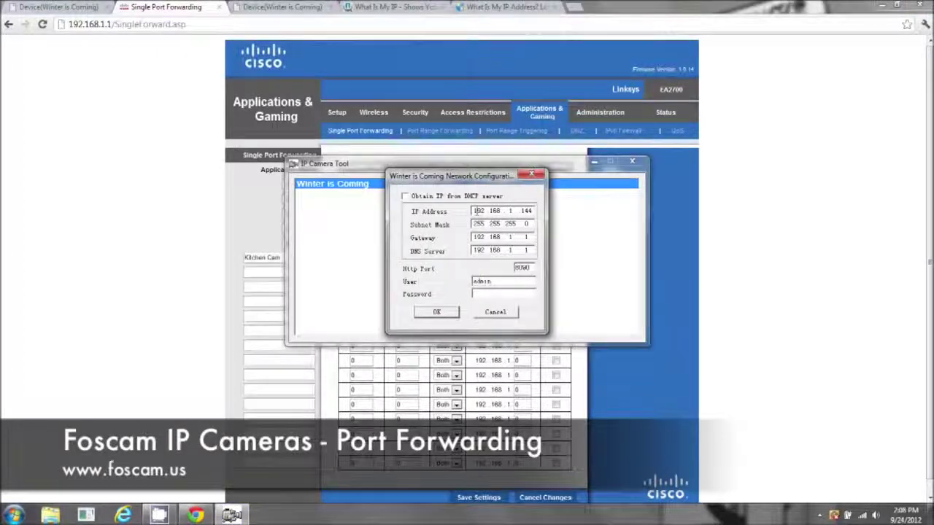
{"action": "left_click", "coordinate": [539, 176]}
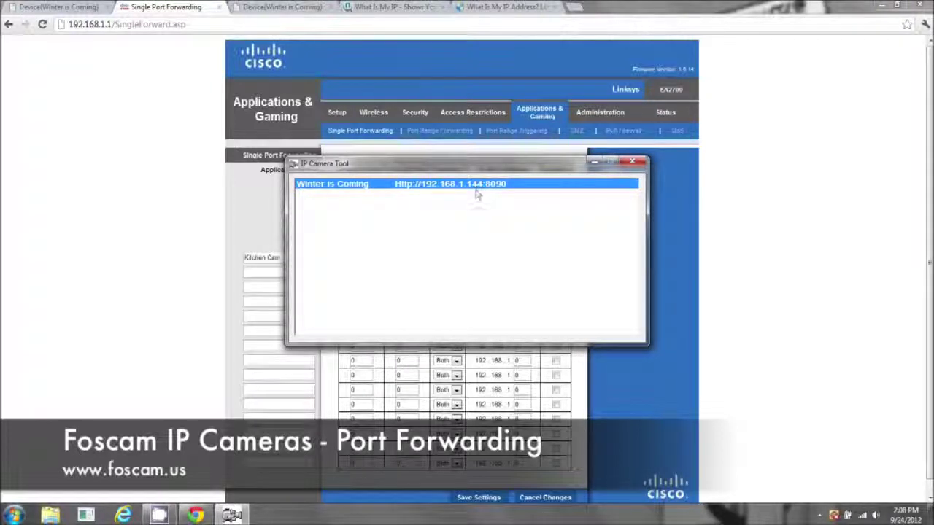
{"action": "left_click", "coordinate": [612, 355]}
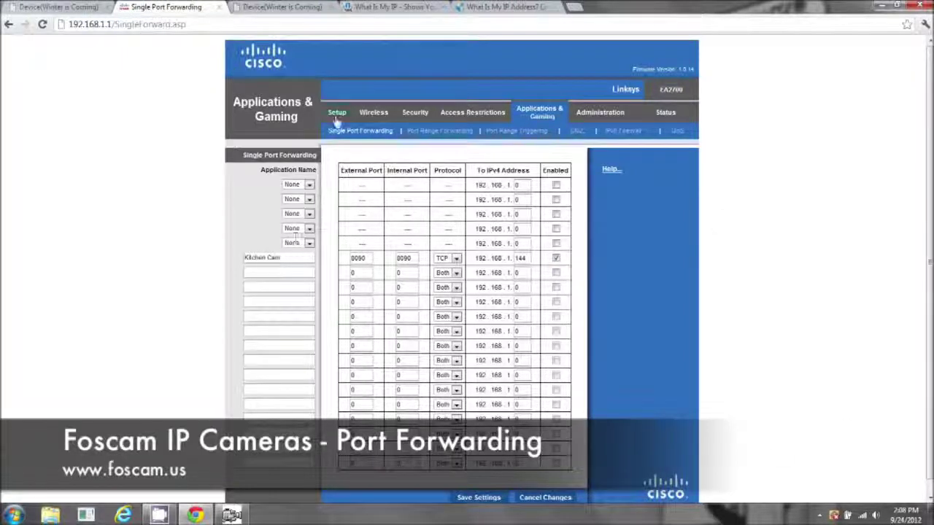
{"action": "left_click", "coordinate": [881, 6]}
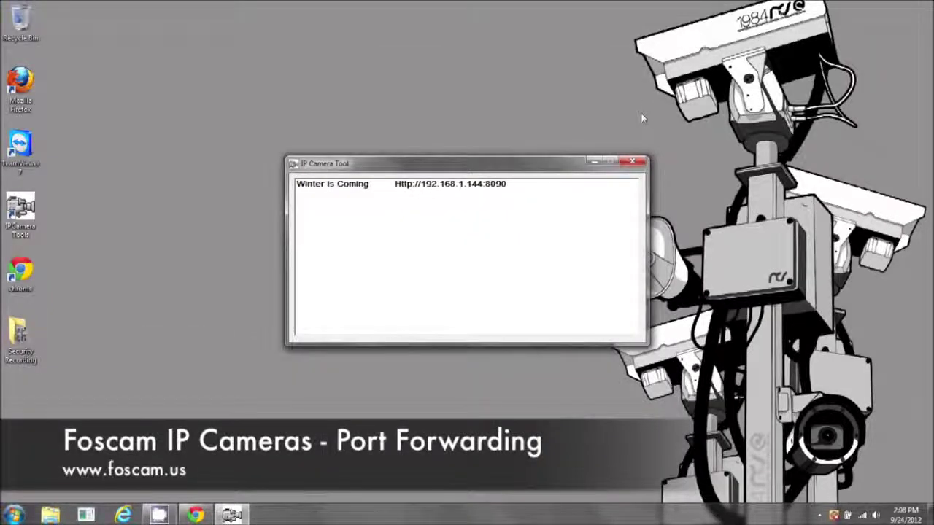